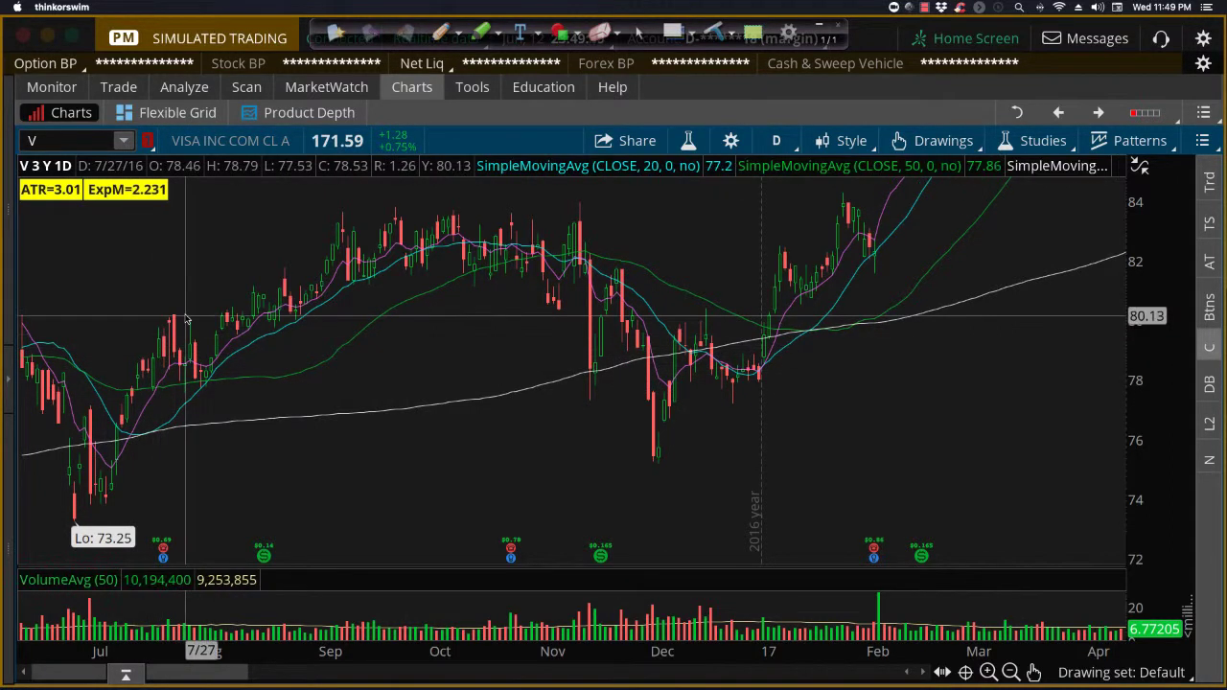
Step: With the pen, circle the late-July 2016 swing high and then the early-August pullback low, clearing the ink after each markup
{"action": "key", "text": "ctrl+p"}
{"action": "mouse_move", "coordinate": [173, 306]}
{"action": "left_mouse_down"}
{"action": "mouse_move", "coordinate": [149, 321]}
{"action": "mouse_move", "coordinate": [146, 360]}
{"action": "mouse_move", "coordinate": [168, 370]}
{"action": "mouse_move", "coordinate": [199, 335]}
{"action": "mouse_move", "coordinate": [192, 315]}
{"action": "mouse_move", "coordinate": [170, 308]}
{"action": "mouse_move", "coordinate": [214, 296]}
{"action": "left_mouse_up"}
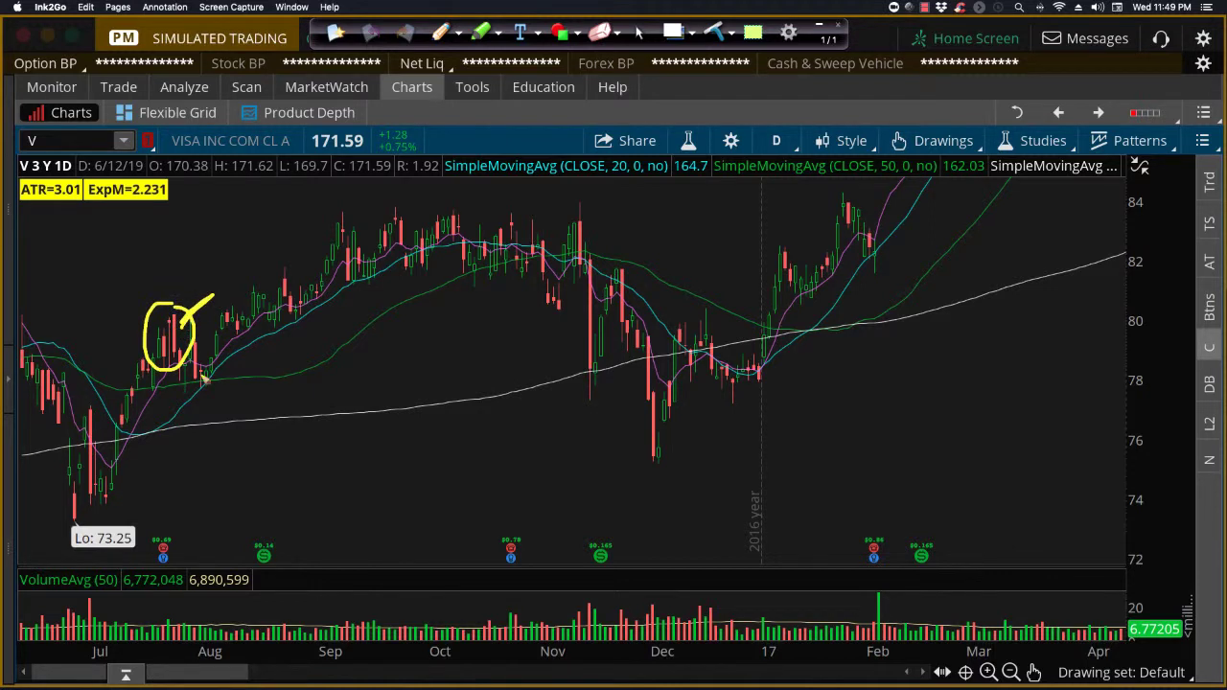
{"action": "key", "text": "super+BackSpace"}
{"action": "mouse_move", "coordinate": [189, 356]}
{"action": "left_mouse_down"}
{"action": "mouse_move", "coordinate": [172, 374]}
{"action": "mouse_move", "coordinate": [188, 416]}
{"action": "mouse_move", "coordinate": [234, 370]}
{"action": "mouse_move", "coordinate": [190, 355]}
{"action": "left_mouse_up"}
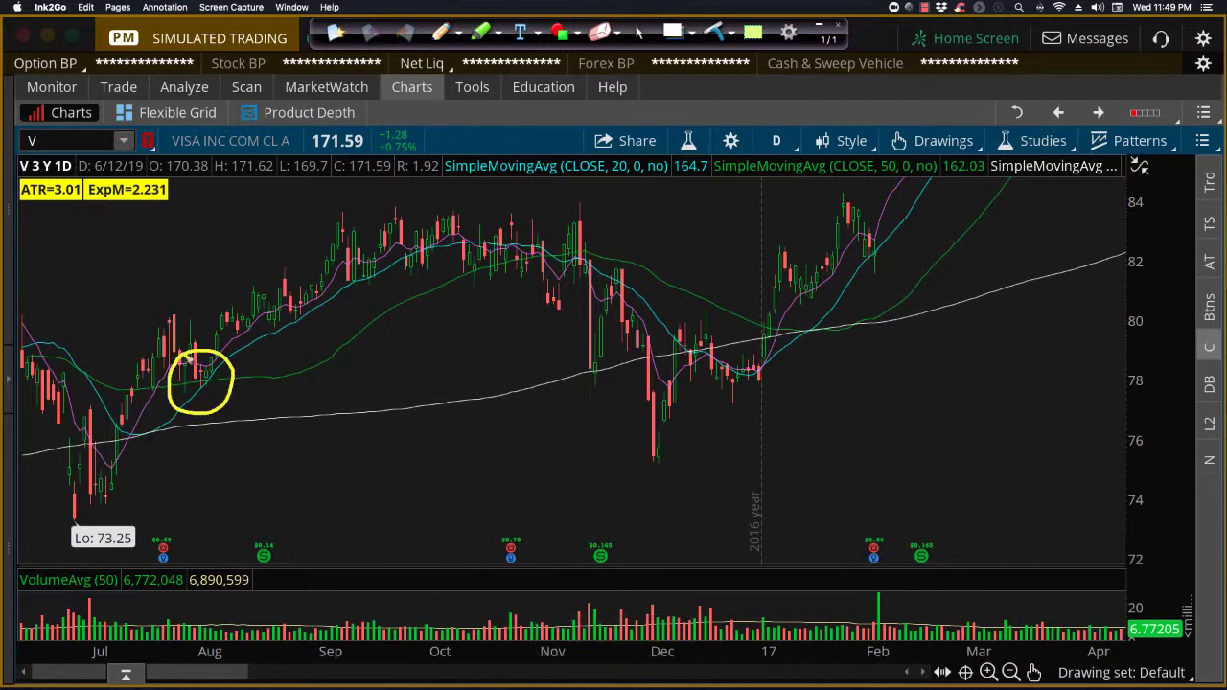
{"action": "mouse_move", "coordinate": [202, 431]}
{"action": "left_mouse_down"}
{"action": "mouse_move", "coordinate": [200, 399]}
{"action": "mouse_move", "coordinate": [210, 399]}
{"action": "left_mouse_up"}
{"action": "key", "text": "super+k"}
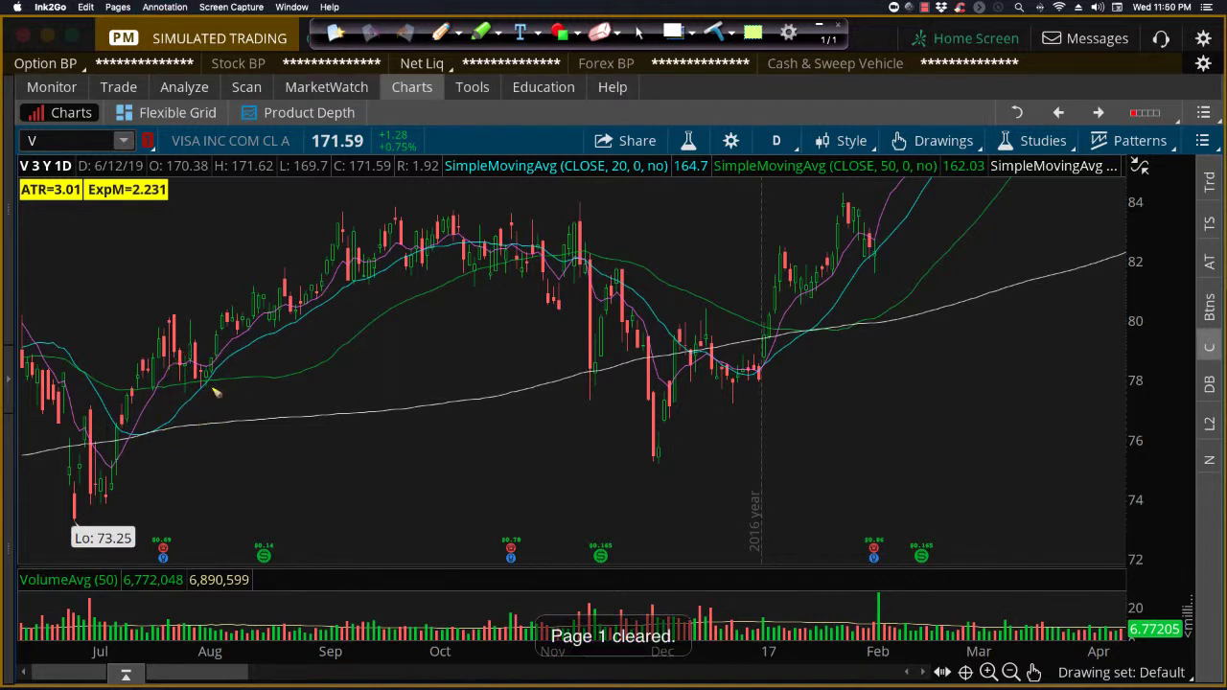
Step: Underline the early-August pullback low near 78 and mark it and the late-July high with pen strokes, then clear the page
{"action": "left_click_drag", "start_coordinate": [173, 388], "coordinate": [220, 393]}
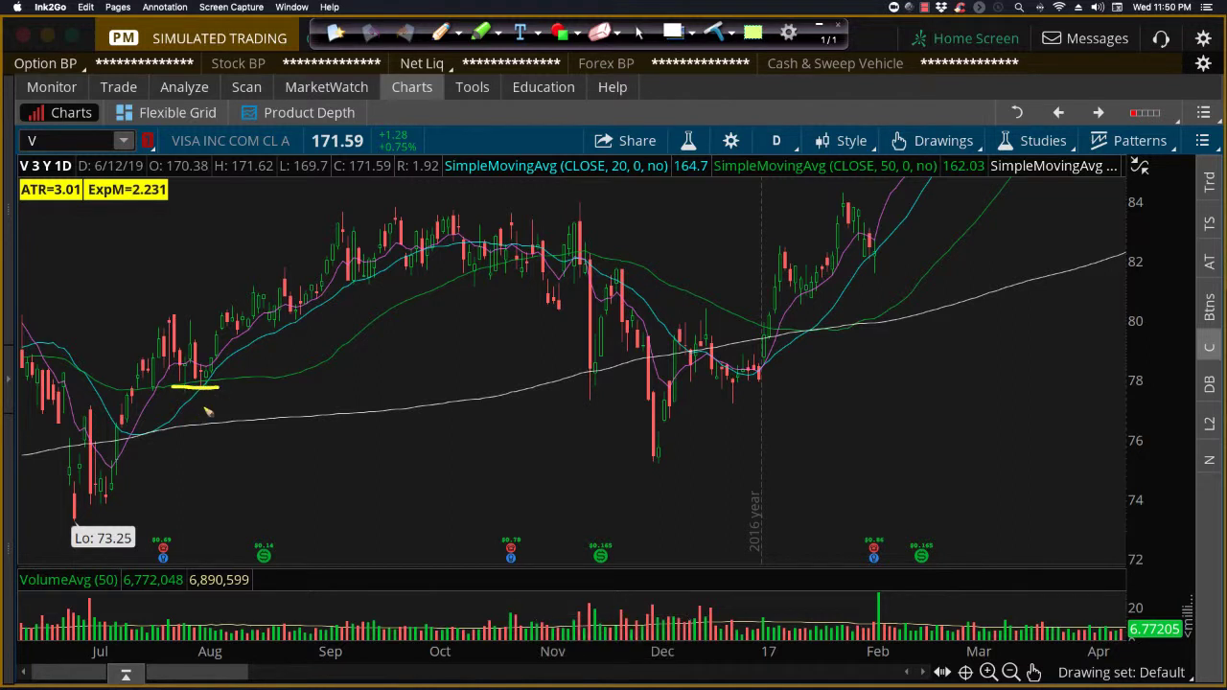
{"action": "mouse_move", "coordinate": [205, 434]}
{"action": "left_mouse_down"}
{"action": "mouse_move", "coordinate": [200, 403]}
{"action": "mouse_move", "coordinate": [215, 407]}
{"action": "left_mouse_up"}
{"action": "mouse_move", "coordinate": [168, 313]}
{"action": "left_mouse_down"}
{"action": "mouse_move", "coordinate": [223, 317]}
{"action": "mouse_move", "coordinate": [235, 294]}
{"action": "mouse_move", "coordinate": [221, 296]}
{"action": "left_mouse_up"}
{"action": "key", "text": "super+k"}
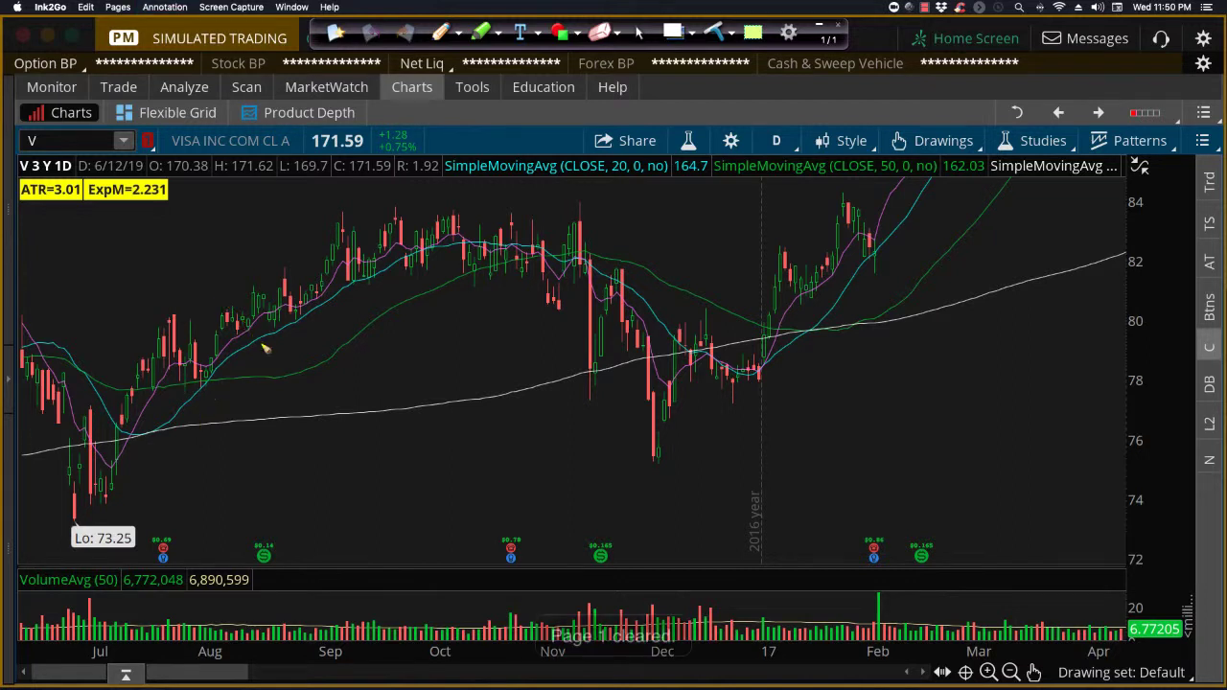
Step: Draw a line at about 80 from the late-July high and circle the late-August retest of that level, then clear the ink
{"action": "mouse_move", "coordinate": [164, 320]}
{"action": "left_mouse_down"}
{"action": "mouse_move", "coordinate": [312, 327]}
{"action": "mouse_move", "coordinate": [307, 312]}
{"action": "left_mouse_up"}
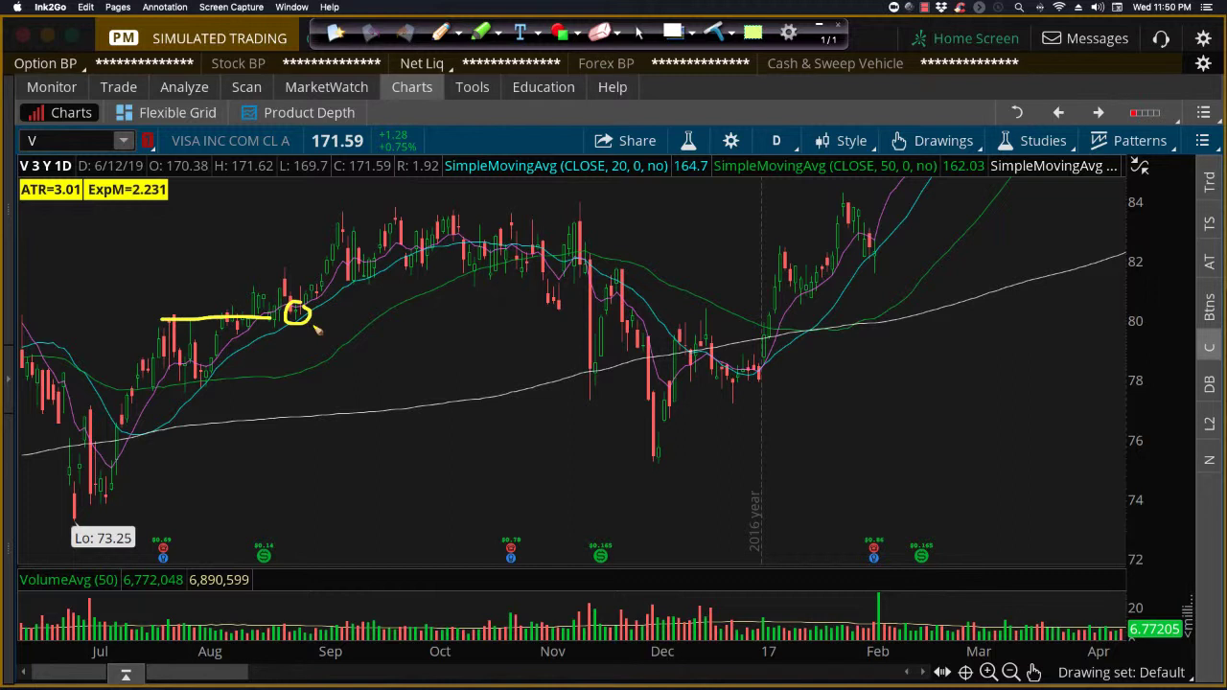
{"action": "mouse_move", "coordinate": [300, 285]}
{"action": "left_mouse_down"}
{"action": "mouse_move", "coordinate": [318, 271]}
{"action": "mouse_move", "coordinate": [320, 238]}
{"action": "mouse_move", "coordinate": [308, 252]}
{"action": "mouse_move", "coordinate": [317, 239]}
{"action": "left_mouse_up"}
{"action": "right_click", "coordinate": [313, 267]}
{"action": "left_click", "coordinate": [312, 269]}
{"action": "key", "text": "super+k"}
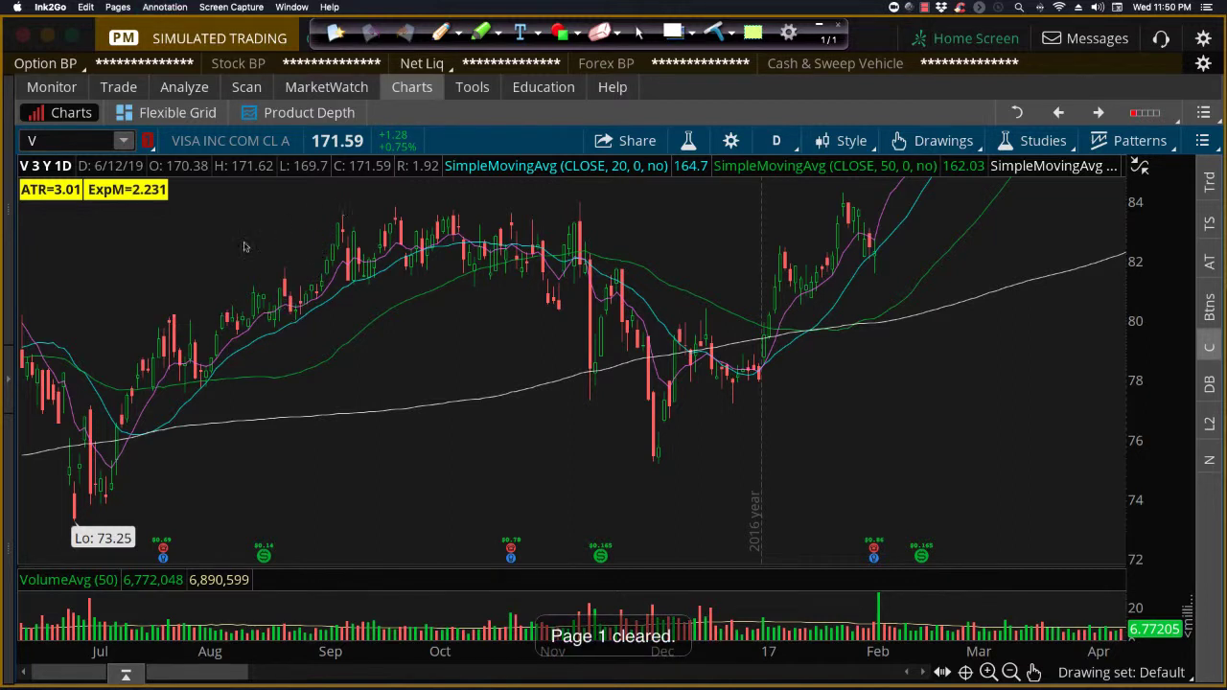
Step: Mark the early-September high, then draw a support line at about 81 from the August highs with arrows and a circle at the bounce, clearing each markup
{"action": "mouse_move", "coordinate": [350, 203]}
{"action": "left_mouse_down"}
{"action": "mouse_move", "coordinate": [330, 239]}
{"action": "mouse_move", "coordinate": [346, 247]}
{"action": "mouse_move", "coordinate": [362, 225]}
{"action": "mouse_move", "coordinate": [341, 202]}
{"action": "mouse_move", "coordinate": [350, 272]}
{"action": "left_mouse_up"}
{"action": "key", "text": "super+k"}
{"action": "mouse_move", "coordinate": [254, 290]}
{"action": "left_mouse_down"}
{"action": "mouse_move", "coordinate": [380, 287]}
{"action": "mouse_move", "coordinate": [347, 301]}
{"action": "mouse_move", "coordinate": [374, 304]}
{"action": "left_mouse_up"}
{"action": "mouse_move", "coordinate": [364, 252]}
{"action": "left_mouse_down"}
{"action": "mouse_move", "coordinate": [355, 263]}
{"action": "mouse_move", "coordinate": [373, 285]}
{"action": "mouse_move", "coordinate": [370, 251]}
{"action": "left_mouse_up"}
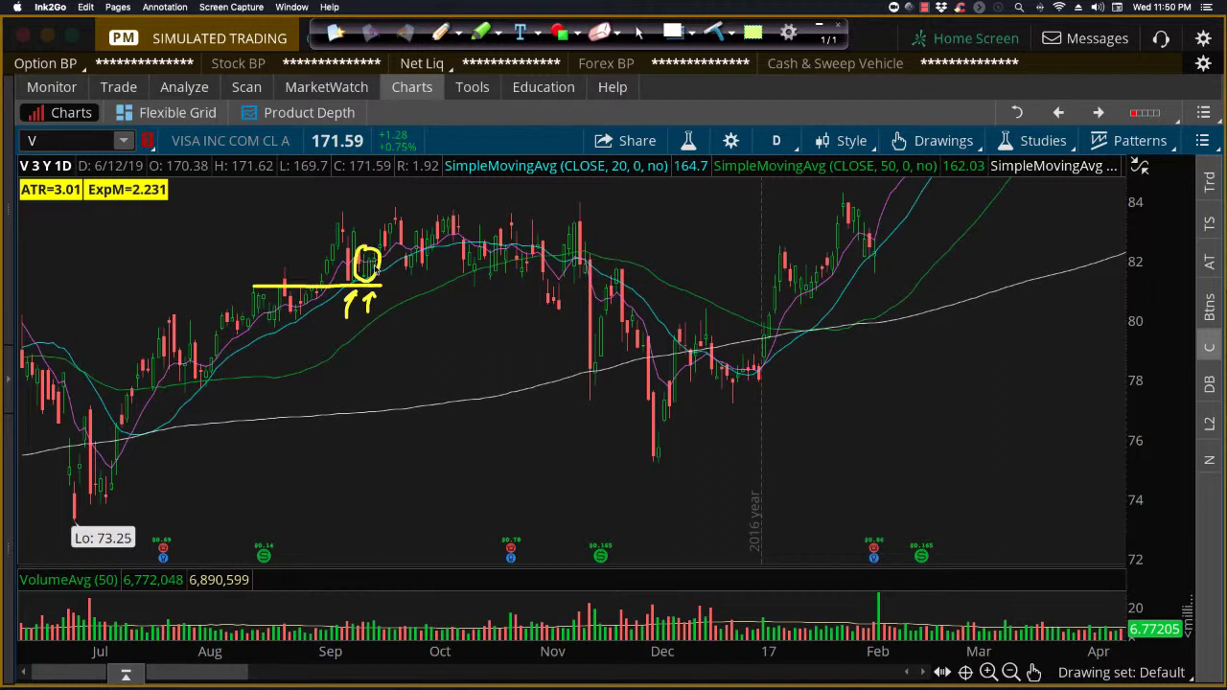
{"action": "key", "text": "super+k"}
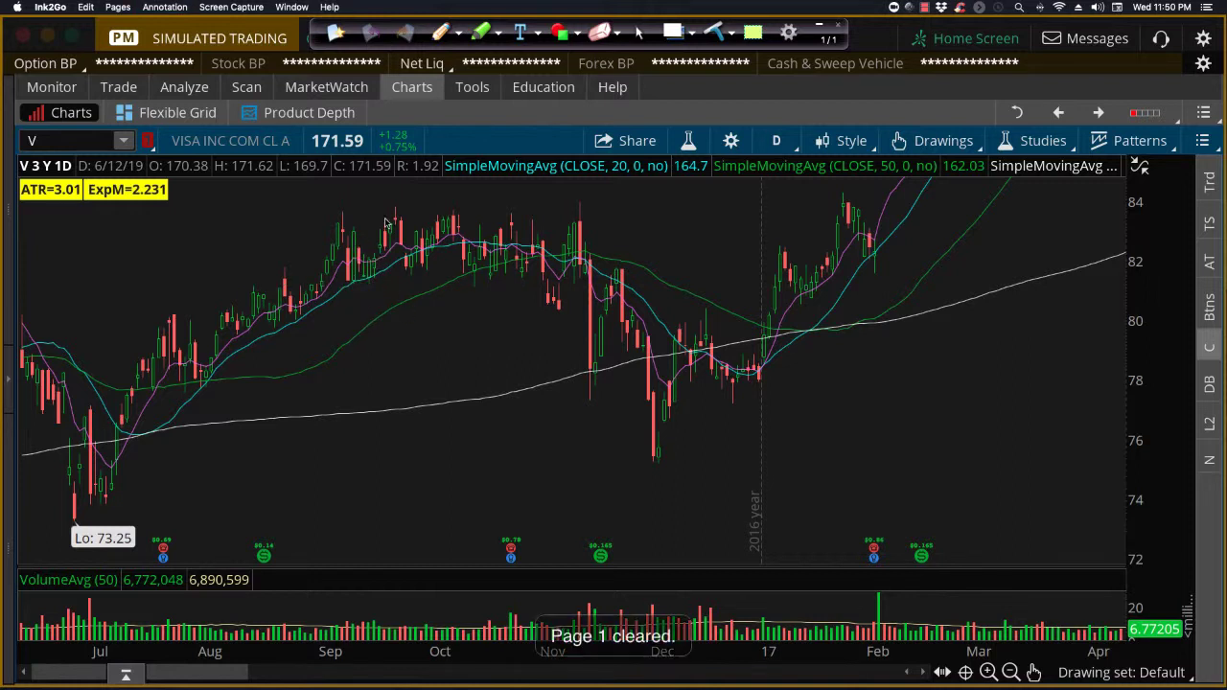
Step: Redraw the August–September support line, then replace it with pen arrows above and below the mid-September high, and clear the page
{"action": "left_click_drag", "start_coordinate": [251, 279], "coordinate": [368, 277]}
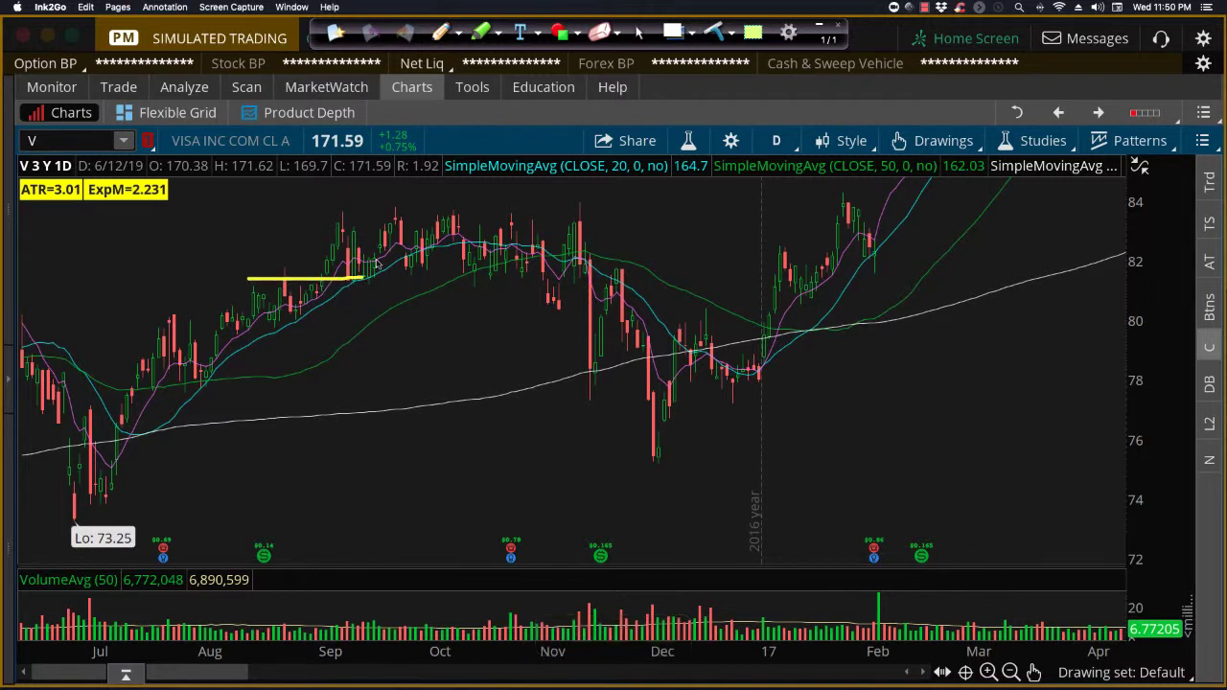
{"action": "mouse_move", "coordinate": [398, 204]}
{"action": "left_mouse_down"}
{"action": "mouse_move", "coordinate": [391, 230]}
{"action": "mouse_move", "coordinate": [414, 205]}
{"action": "mouse_move", "coordinate": [392, 217]}
{"action": "left_mouse_up"}
{"action": "key", "text": "super+k"}
{"action": "right_click", "coordinate": [388, 210]}
{"action": "left_click", "coordinate": [374, 264]}
{"action": "left_click_drag", "start_coordinate": [391, 297], "coordinate": [391, 257]}
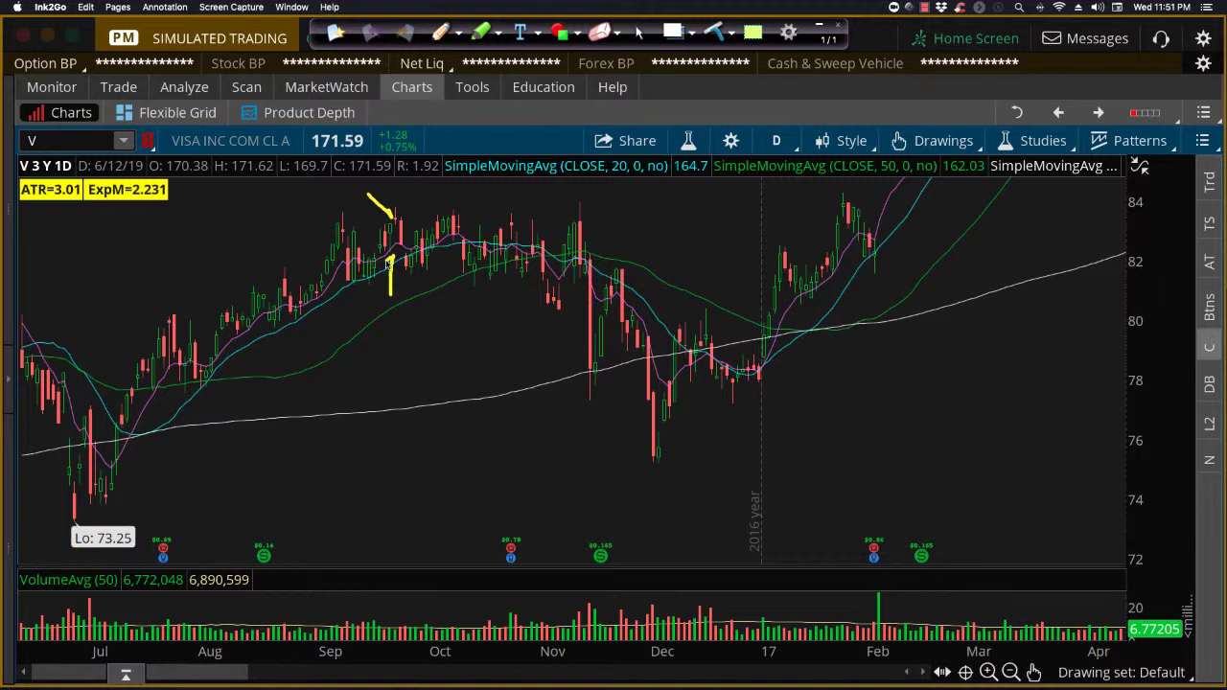
{"action": "key", "text": "super+shift+c"}
Step: Outline the upper and lower bounds of the September–October sideways range with pen strokes, then clear the page
{"action": "left_click_drag", "start_coordinate": [339, 217], "coordinate": [548, 209]}
{"action": "mouse_move", "coordinate": [346, 284]}
{"action": "left_mouse_down"}
{"action": "mouse_move", "coordinate": [480, 284]}
{"action": "mouse_move", "coordinate": [463, 288]}
{"action": "mouse_move", "coordinate": [490, 270]}
{"action": "mouse_move", "coordinate": [475, 253]}
{"action": "left_mouse_up"}
{"action": "mouse_move", "coordinate": [514, 209]}
{"action": "left_mouse_down"}
{"action": "mouse_move", "coordinate": [495, 235]}
{"action": "mouse_move", "coordinate": [525, 219]}
{"action": "mouse_move", "coordinate": [515, 205]}
{"action": "left_mouse_up"}
{"action": "mouse_move", "coordinate": [524, 262]}
{"action": "left_mouse_down"}
{"action": "mouse_move", "coordinate": [518, 282]}
{"action": "mouse_move", "coordinate": [533, 258]}
{"action": "left_mouse_up"}
{"action": "key", "text": "super+k"}
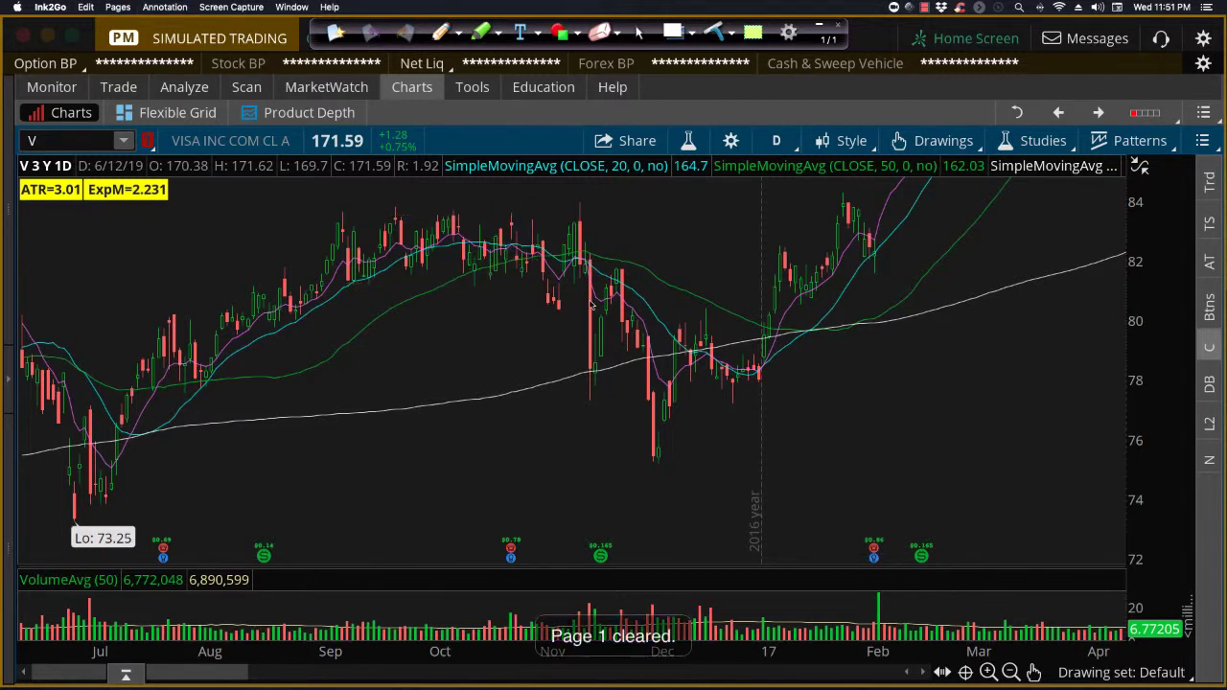
Step: Point arrows at the sharp November sell-off and circle the candles near the white moving average, then clear the ink
{"action": "left_click_drag", "start_coordinate": [539, 385], "coordinate": [580, 342]}
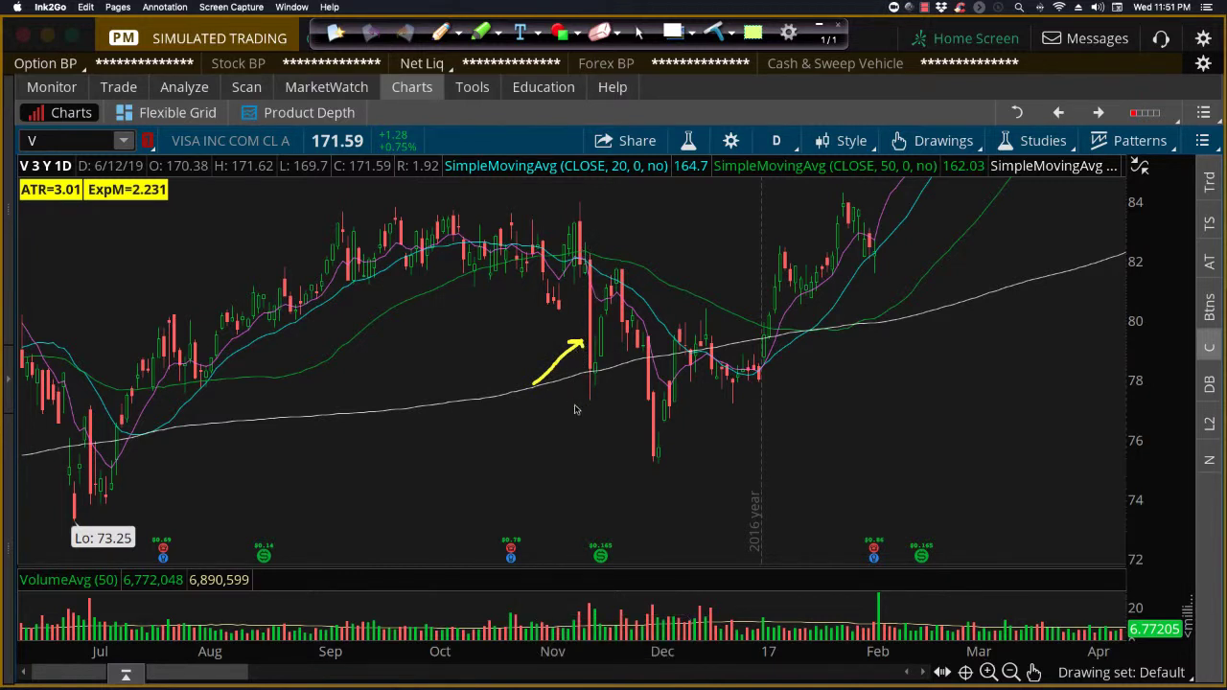
{"action": "left_click_drag", "start_coordinate": [569, 422], "coordinate": [578, 395]}
{"action": "mouse_move", "coordinate": [596, 335]}
{"action": "left_mouse_down"}
{"action": "mouse_move", "coordinate": [578, 360]}
{"action": "mouse_move", "coordinate": [587, 389]}
{"action": "mouse_move", "coordinate": [608, 384]}
{"action": "mouse_move", "coordinate": [606, 349]}
{"action": "left_mouse_up"}
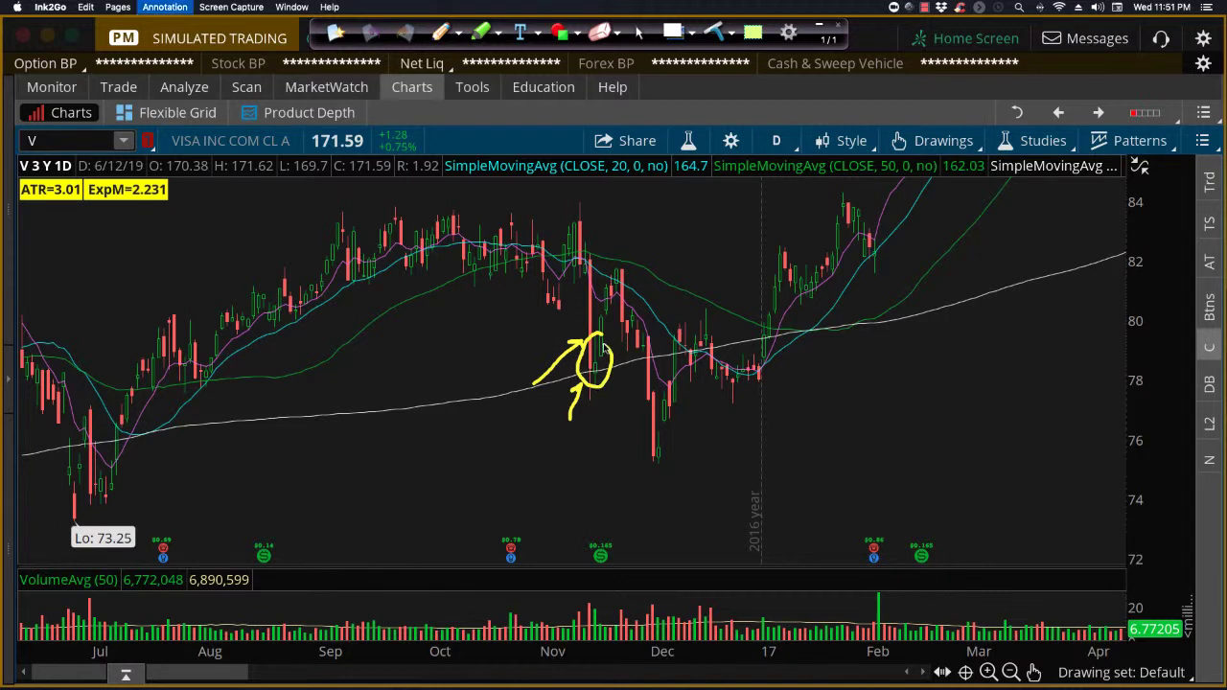
{"action": "key", "text": "Delete"}
Step: Arrow the November low, underline the broken range support at about 81, and circle the rebound into it, then clear the ink
{"action": "mouse_move", "coordinate": [615, 441]}
{"action": "left_mouse_down"}
{"action": "mouse_move", "coordinate": [614, 412]}
{"action": "mouse_move", "coordinate": [595, 400]}
{"action": "left_mouse_up"}
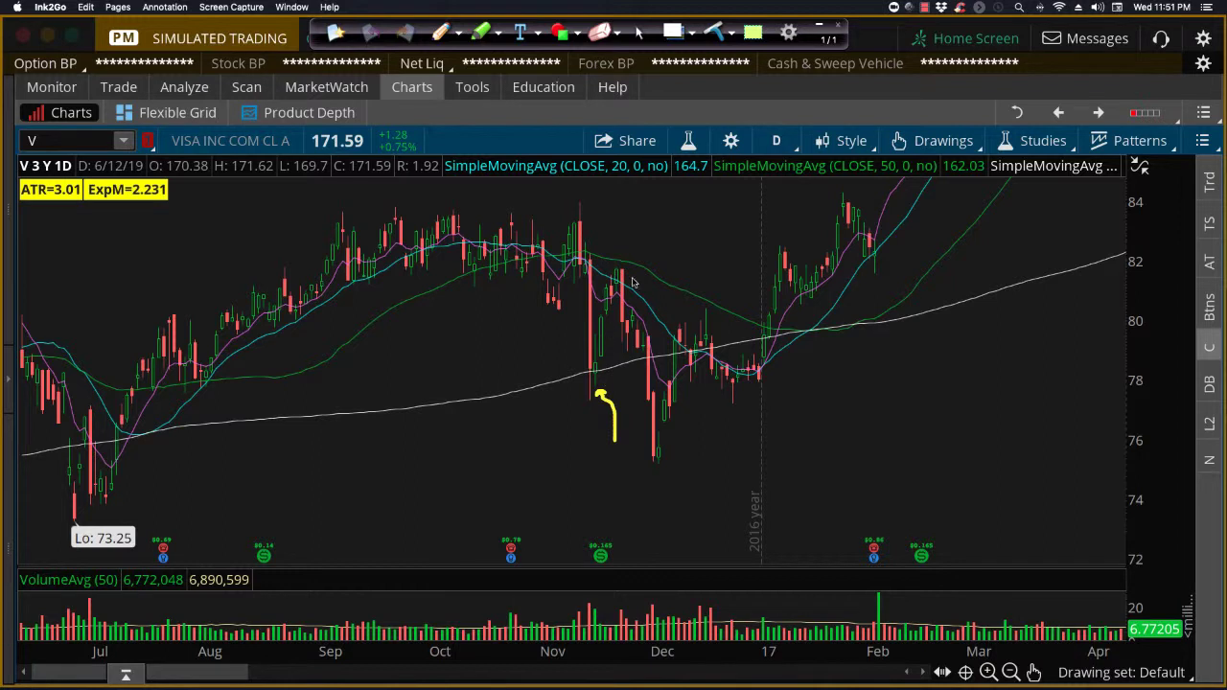
{"action": "mouse_move", "coordinate": [401, 282]}
{"action": "left_mouse_down"}
{"action": "mouse_move", "coordinate": [587, 282]}
{"action": "mouse_move", "coordinate": [616, 310]}
{"action": "mouse_move", "coordinate": [638, 273]}
{"action": "mouse_move", "coordinate": [629, 261]}
{"action": "left_mouse_up"}
{"action": "key", "text": "super+k"}
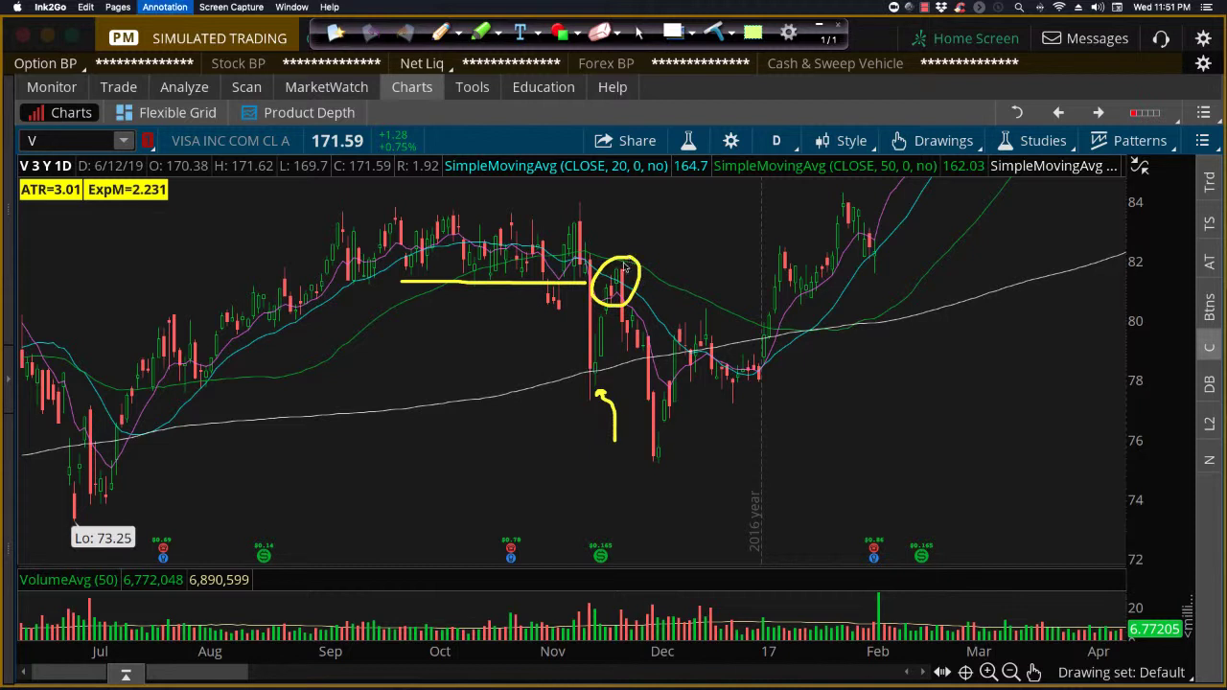
Step: Mark the November rebound levels and following decline, then circle the early-December low and line it up with the summer lows before clearing
{"action": "mouse_move", "coordinate": [604, 316]}
{"action": "left_mouse_down"}
{"action": "mouse_move", "coordinate": [564, 314]}
{"action": "mouse_move", "coordinate": [572, 284]}
{"action": "mouse_move", "coordinate": [606, 267]}
{"action": "left_mouse_up"}
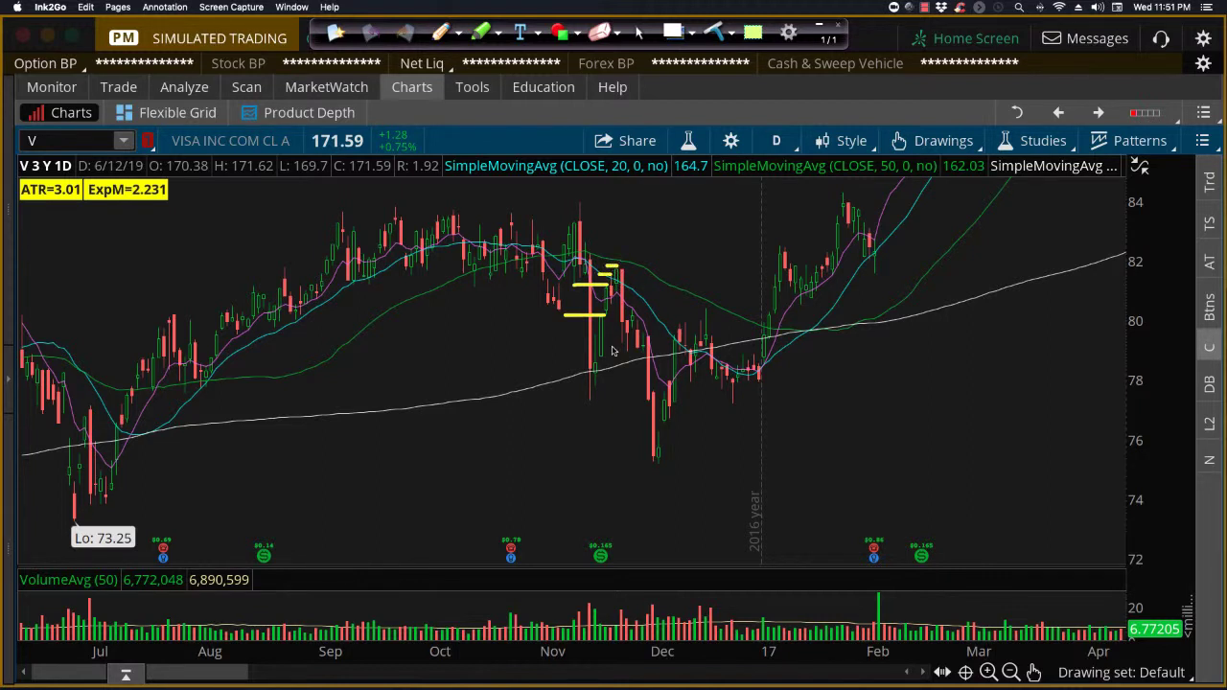
{"action": "mouse_move", "coordinate": [682, 251]}
{"action": "left_mouse_down"}
{"action": "mouse_move", "coordinate": [632, 295]}
{"action": "mouse_move", "coordinate": [643, 286]}
{"action": "mouse_move", "coordinate": [642, 300]}
{"action": "left_mouse_up"}
{"action": "mouse_move", "coordinate": [668, 422]}
{"action": "left_mouse_down"}
{"action": "mouse_move", "coordinate": [636, 489]}
{"action": "mouse_move", "coordinate": [680, 431]}
{"action": "mouse_move", "coordinate": [671, 422]}
{"action": "left_mouse_up"}
{"action": "mouse_move", "coordinate": [56, 473]}
{"action": "left_mouse_down"}
{"action": "mouse_move", "coordinate": [411, 490]}
{"action": "mouse_move", "coordinate": [698, 469]}
{"action": "mouse_move", "coordinate": [500, 465]}
{"action": "left_mouse_up"}
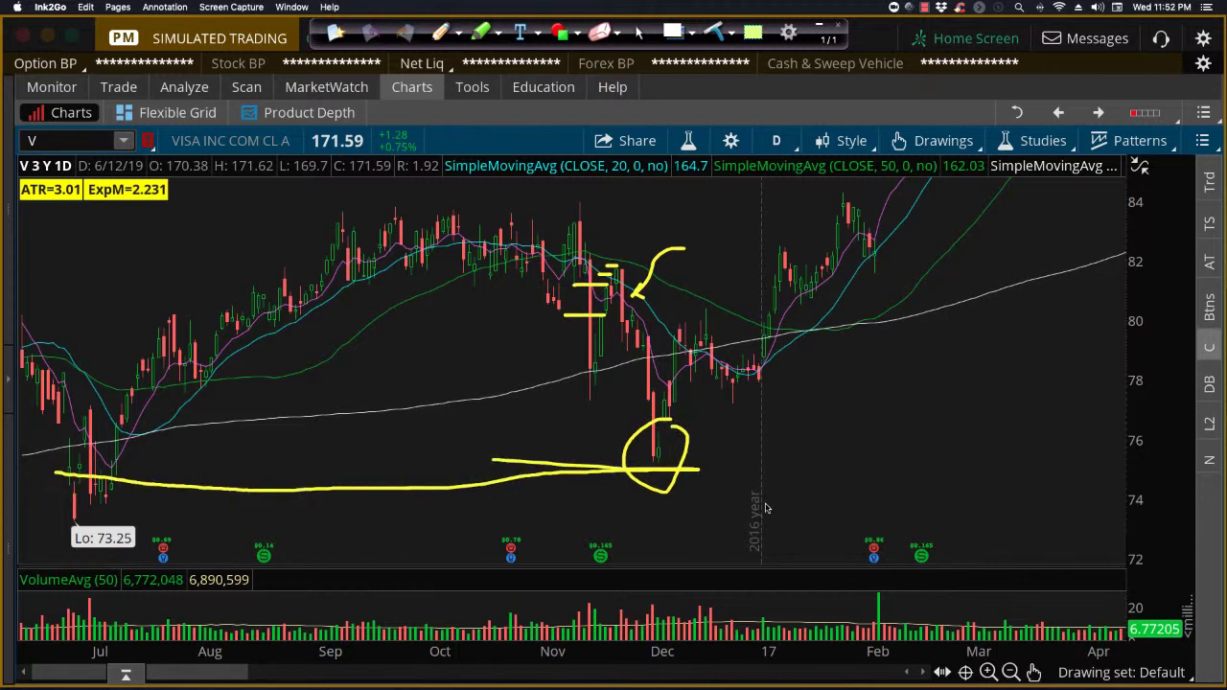
{"action": "key", "text": "super+k"}
Step: Underline the early-December low, clear it, and trace the V-shaped recovery with the pen, then clear the page again
{"action": "left_click_drag", "start_coordinate": [624, 463], "coordinate": [709, 465]}
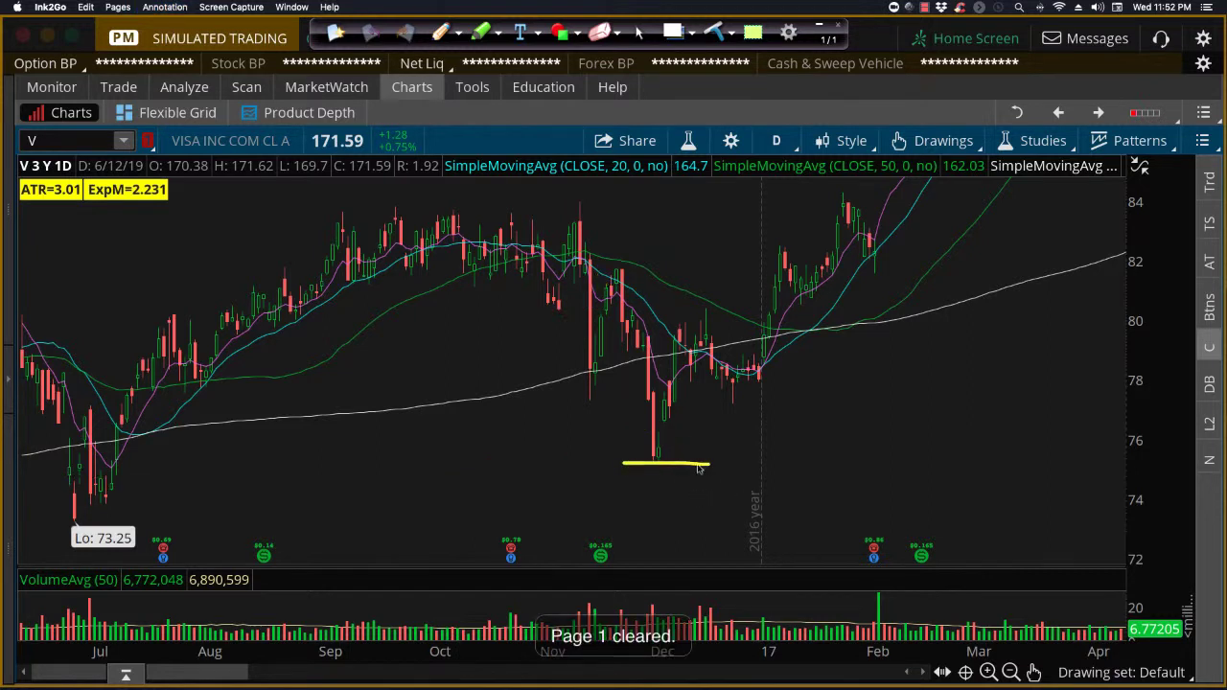
{"action": "mouse_move", "coordinate": [636, 348]}
{"action": "left_mouse_down"}
{"action": "mouse_move", "coordinate": [663, 463]}
{"action": "mouse_move", "coordinate": [698, 330]}
{"action": "mouse_move", "coordinate": [646, 399]}
{"action": "mouse_move", "coordinate": [655, 456]}
{"action": "mouse_move", "coordinate": [693, 356]}
{"action": "left_mouse_up"}
{"action": "key", "text": "super+BackSpace"}
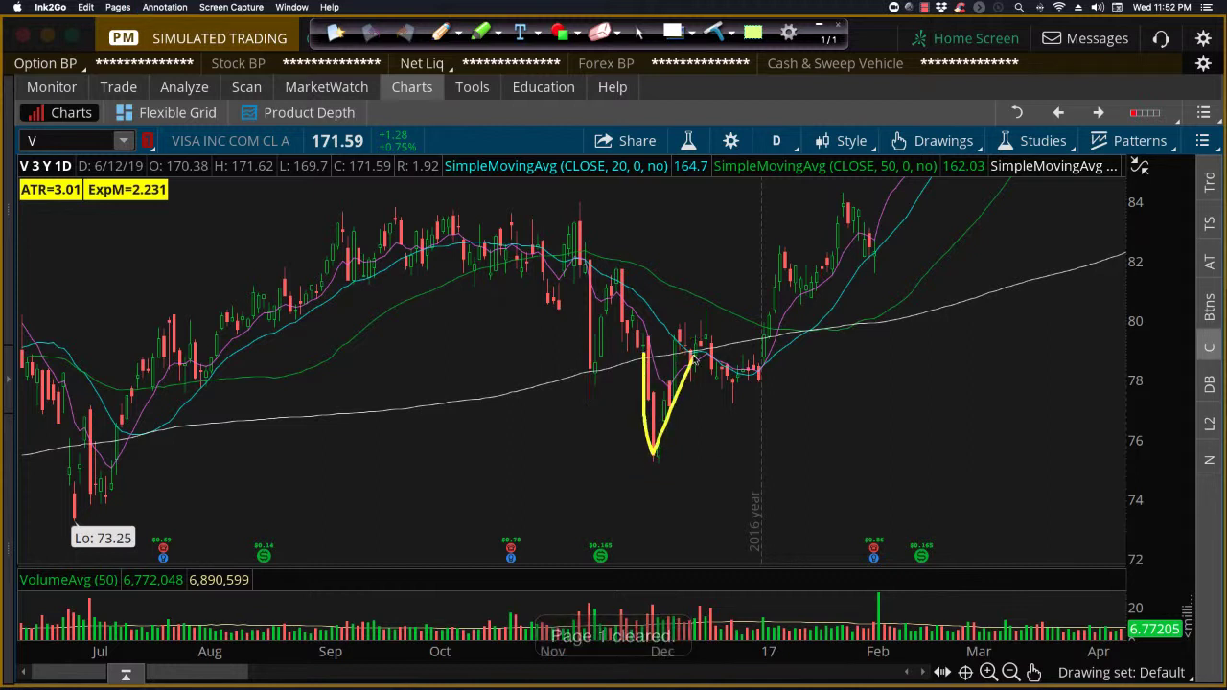
{"action": "key", "text": "super+BackSpace"}
Step: Underline the November low at about 77.5, circle the late-December low, and extend the same level across to it, then clear the page
{"action": "left_click_drag", "start_coordinate": [553, 396], "coordinate": [602, 397]}
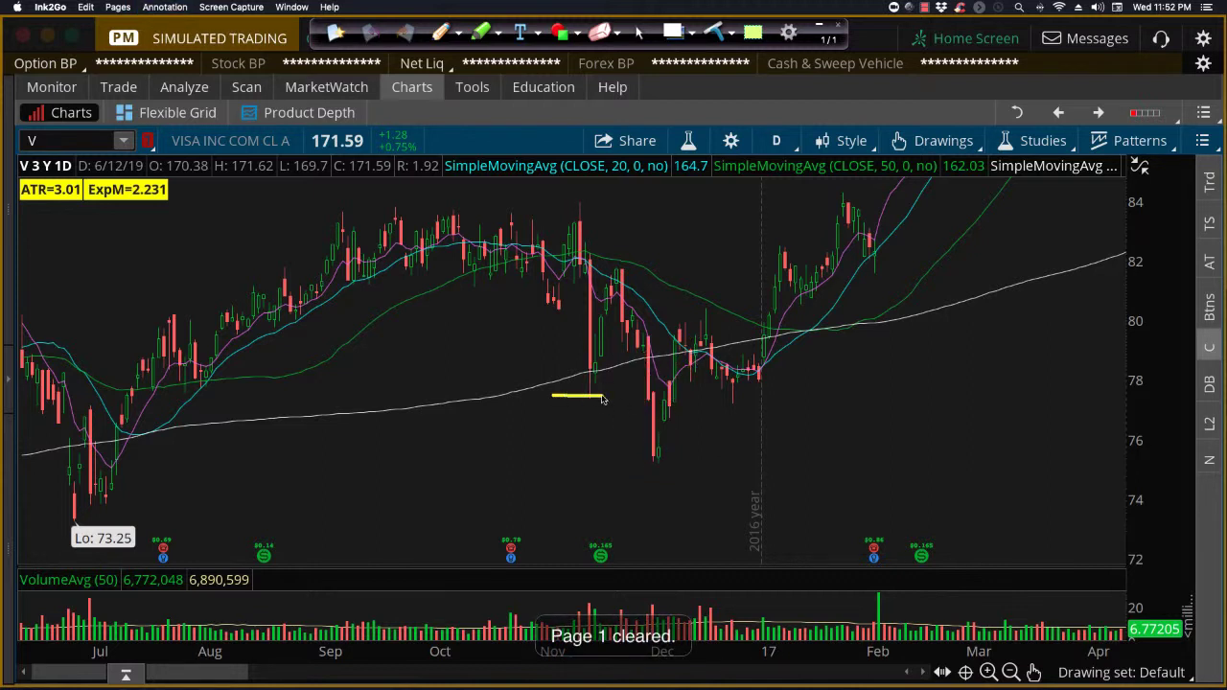
{"action": "mouse_move", "coordinate": [745, 376]}
{"action": "left_mouse_down"}
{"action": "mouse_move", "coordinate": [727, 374]}
{"action": "mouse_move", "coordinate": [721, 408]}
{"action": "mouse_move", "coordinate": [756, 386]}
{"action": "mouse_move", "coordinate": [746, 374]}
{"action": "left_mouse_up"}
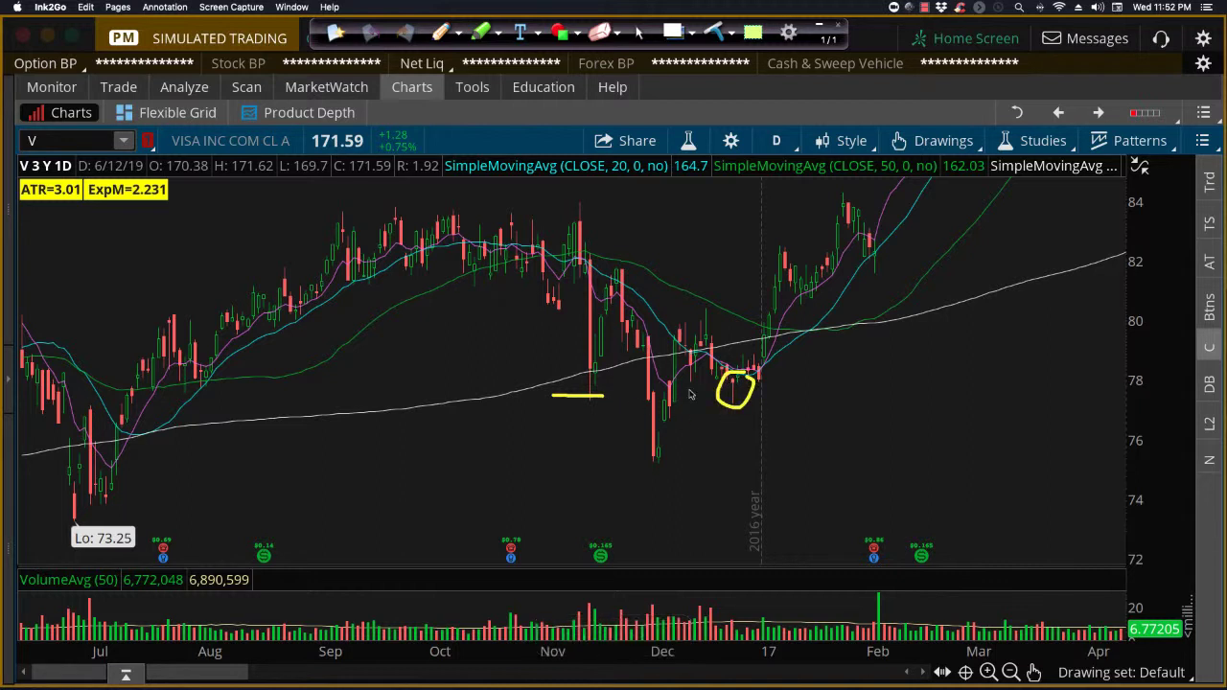
{"action": "left_click_drag", "start_coordinate": [640, 396], "coordinate": [742, 397]}
{"action": "key", "text": "super+k"}
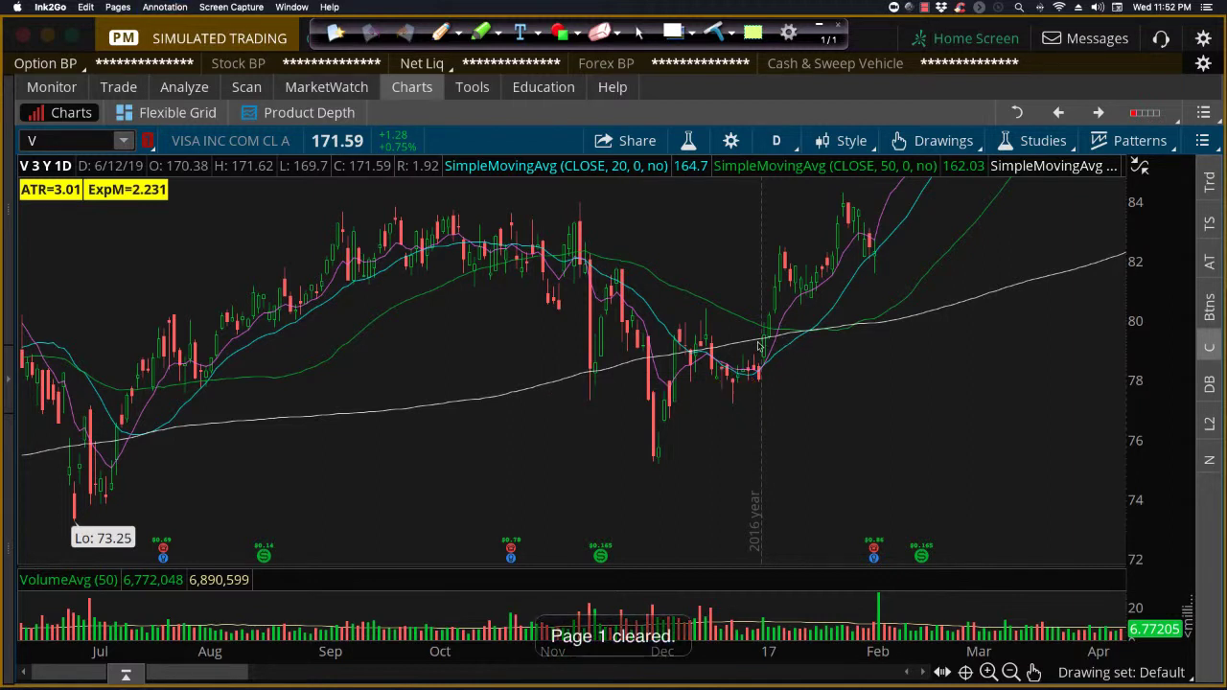
Step: Mark the early-January 2017 rally with upward strokes and circle the swing high it reaches, then clear the page
{"action": "left_click_drag", "start_coordinate": [754, 351], "coordinate": [750, 326]}
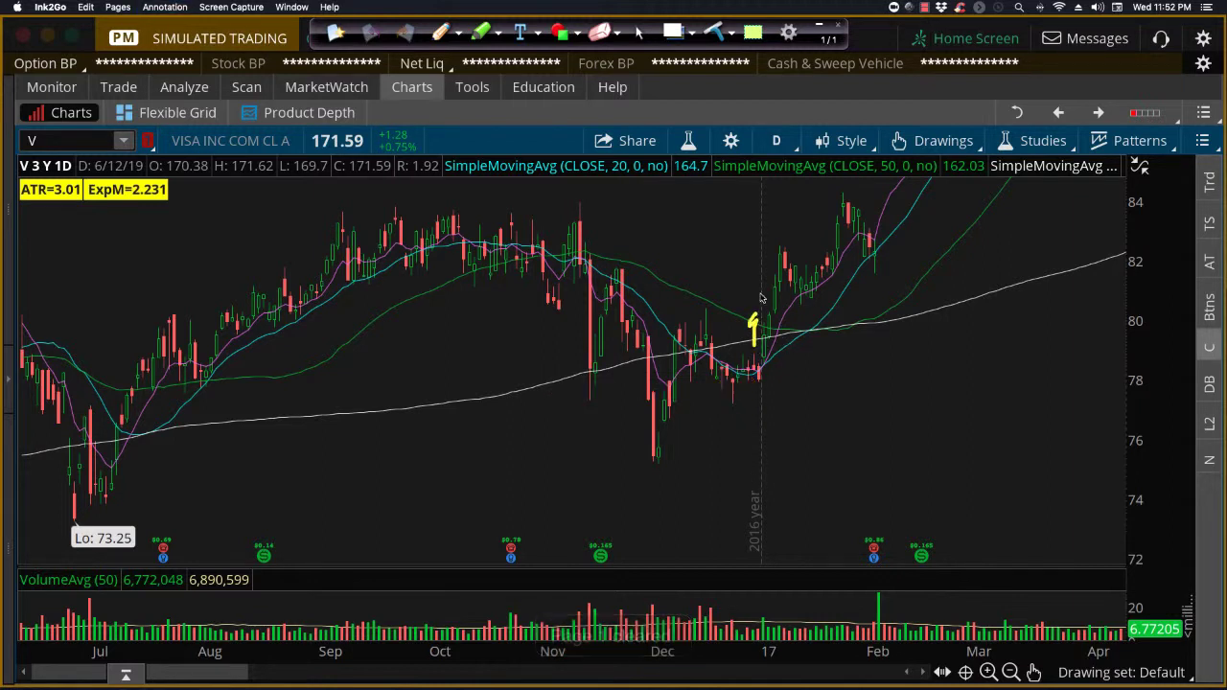
{"action": "mouse_move", "coordinate": [793, 241]}
{"action": "left_mouse_down"}
{"action": "mouse_move", "coordinate": [770, 251]}
{"action": "mouse_move", "coordinate": [806, 251]}
{"action": "mouse_move", "coordinate": [793, 244]}
{"action": "left_mouse_up"}
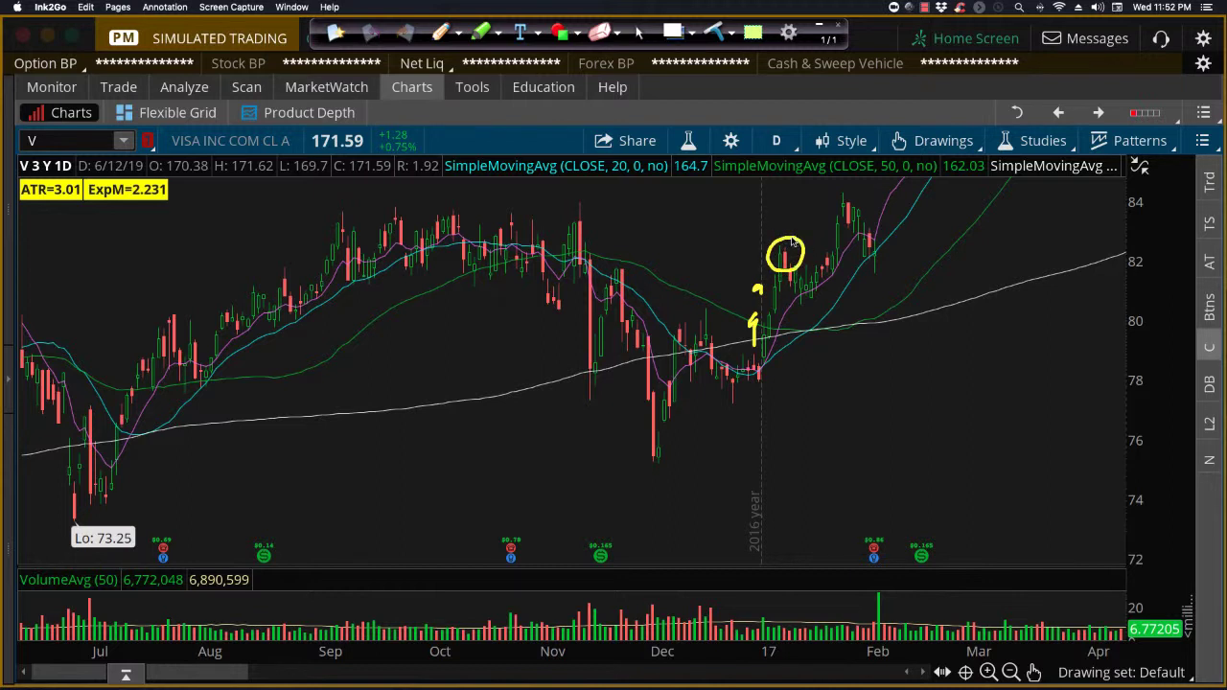
{"action": "key", "text": "super+k"}
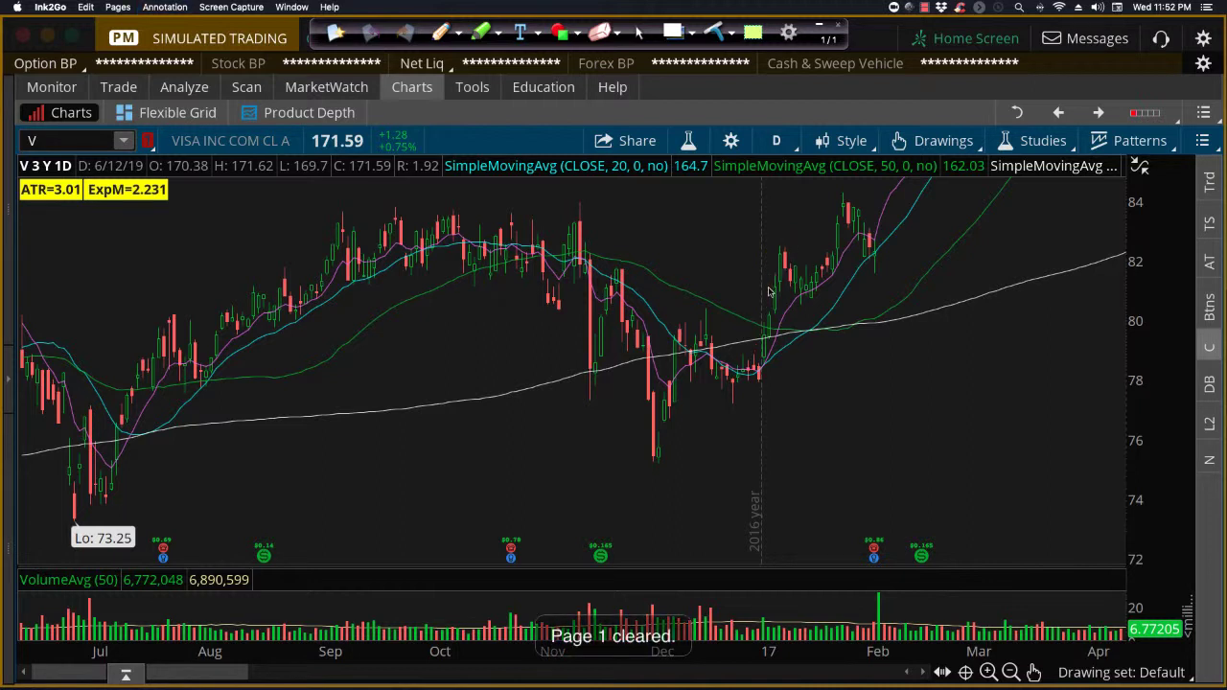
Step: Mark the stepped levels of the early-January rally with short horizontal strokes, then highlight its top candles, clearing each markup
{"action": "mouse_move", "coordinate": [773, 310]}
{"action": "left_mouse_down"}
{"action": "mouse_move", "coordinate": [743, 310]}
{"action": "mouse_move", "coordinate": [776, 247]}
{"action": "left_mouse_up"}
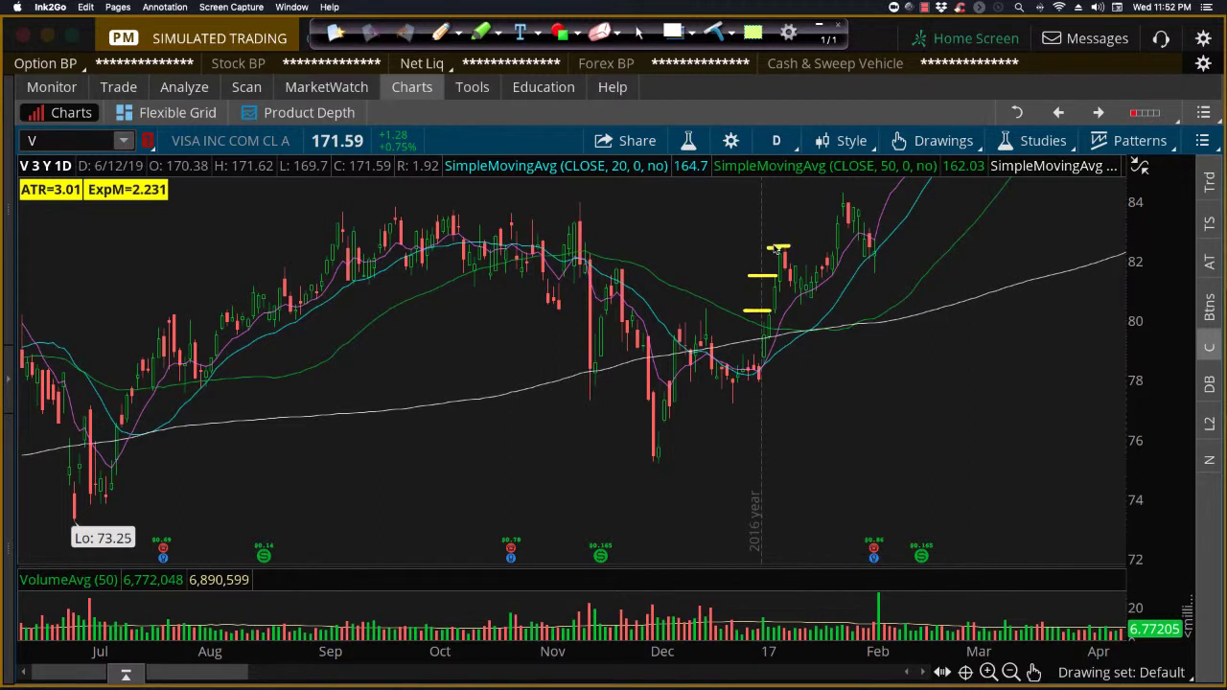
{"action": "key", "text": "super+k"}
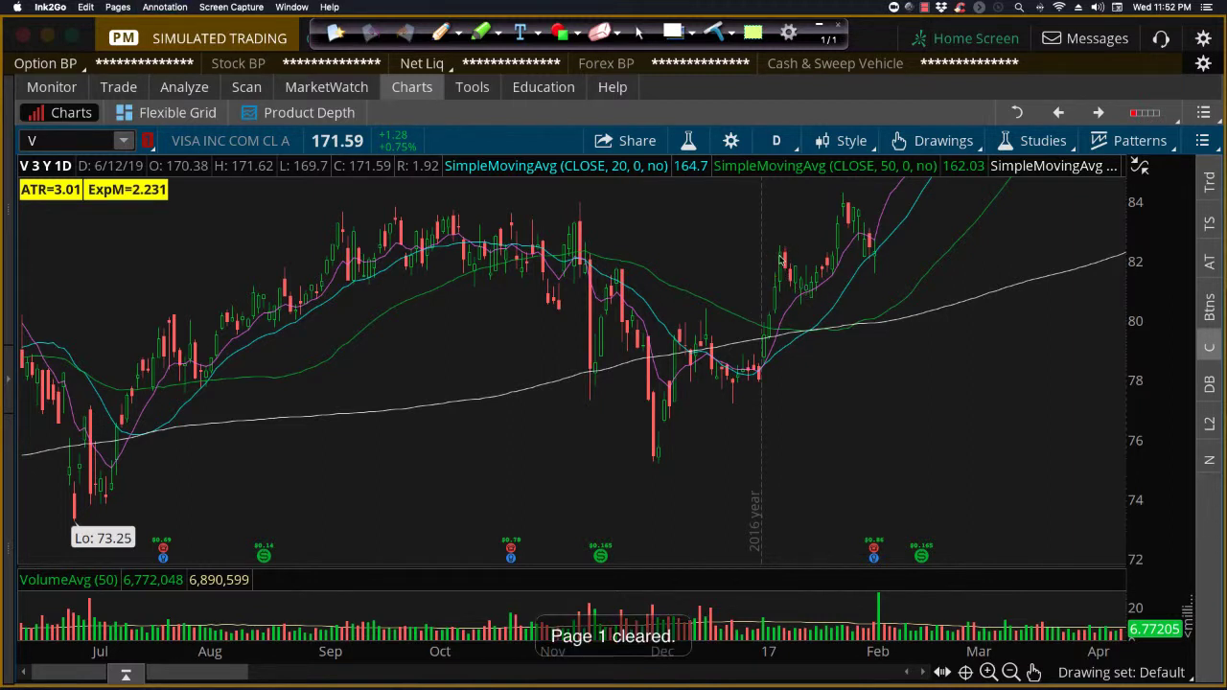
{"action": "left_click_drag", "start_coordinate": [779, 247], "coordinate": [780, 259]}
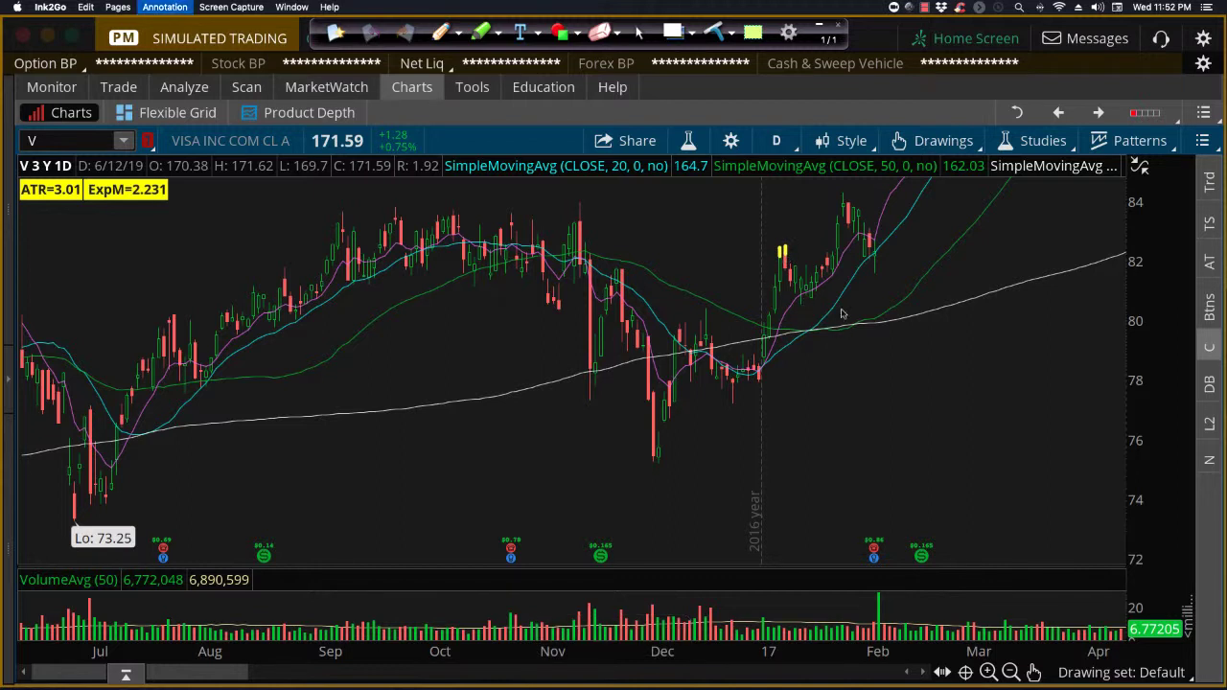
{"action": "key", "text": "super+Delete"}
Step: Mark the mid-January candles and the late-January high with its pullback, then clear the ink and leave the pen
{"action": "mouse_move", "coordinate": [813, 278]}
{"action": "left_mouse_down"}
{"action": "mouse_move", "coordinate": [790, 289]}
{"action": "mouse_move", "coordinate": [828, 268]}
{"action": "left_mouse_up"}
{"action": "mouse_move", "coordinate": [847, 190]}
{"action": "left_mouse_down"}
{"action": "mouse_move", "coordinate": [840, 222]}
{"action": "mouse_move", "coordinate": [854, 198]}
{"action": "mouse_move", "coordinate": [866, 261]}
{"action": "mouse_move", "coordinate": [878, 255]}
{"action": "left_mouse_up"}
{"action": "key", "text": "super+Delete"}
{"action": "key", "text": "super+Delete"}
{"action": "key", "text": "Escape"}
Step: On the March–April 2017 price action, circle the mid-March spike high, clear it, and underline the consolidation lows at about 88
{"action": "left_click", "coordinate": [1150, 365]}
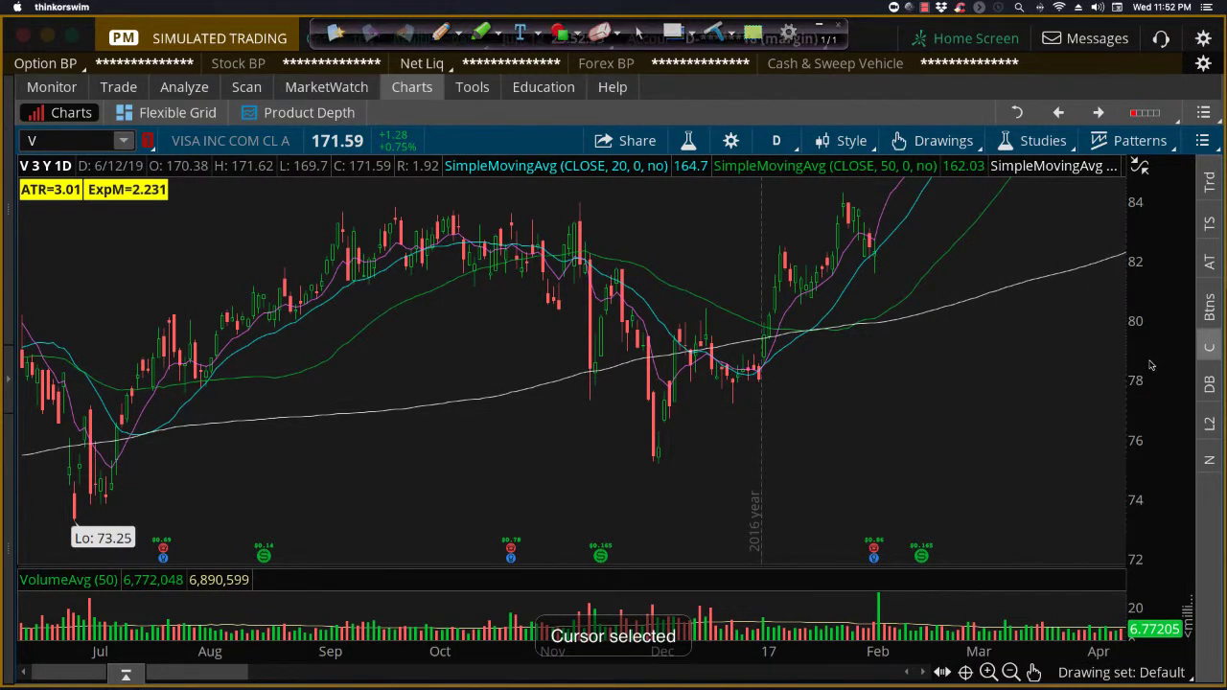
{"action": "left_click_drag", "start_coordinate": [1011, 430], "coordinate": [742, 553]}
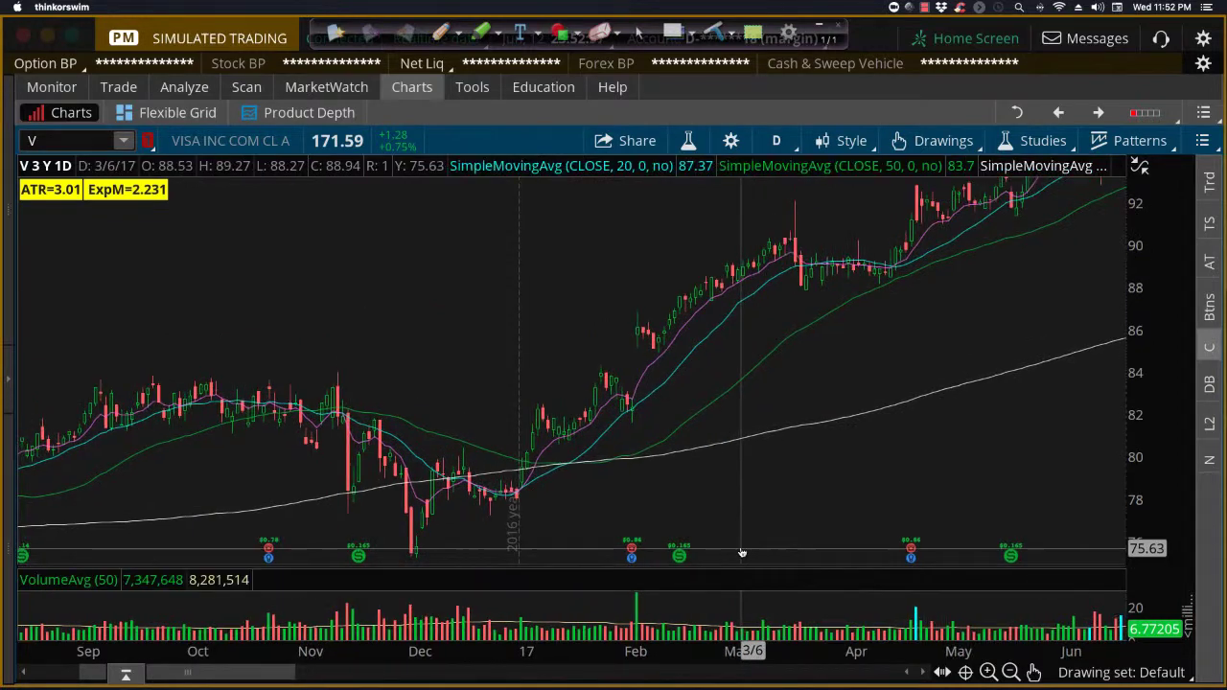
{"action": "key", "text": "ctrl+p"}
{"action": "mouse_move", "coordinate": [810, 195]}
{"action": "left_mouse_down"}
{"action": "mouse_move", "coordinate": [777, 255]}
{"action": "mouse_move", "coordinate": [808, 192]}
{"action": "left_mouse_up"}
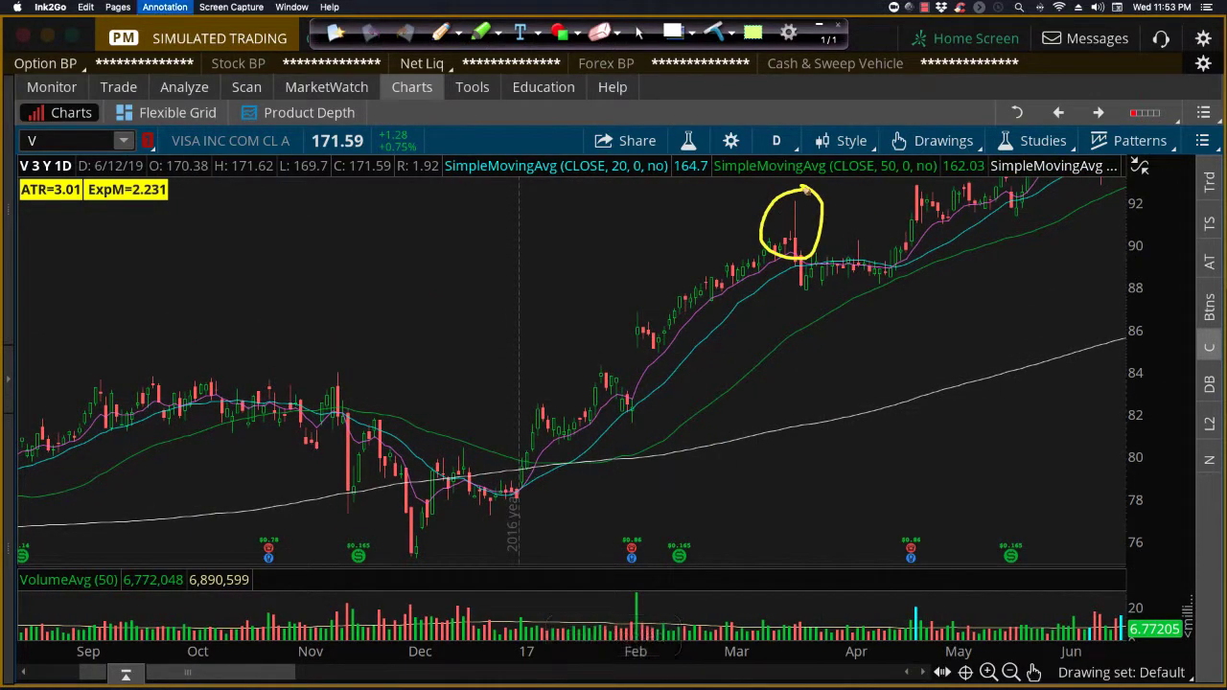
{"action": "left_click_drag", "start_coordinate": [794, 285], "coordinate": [927, 286]}
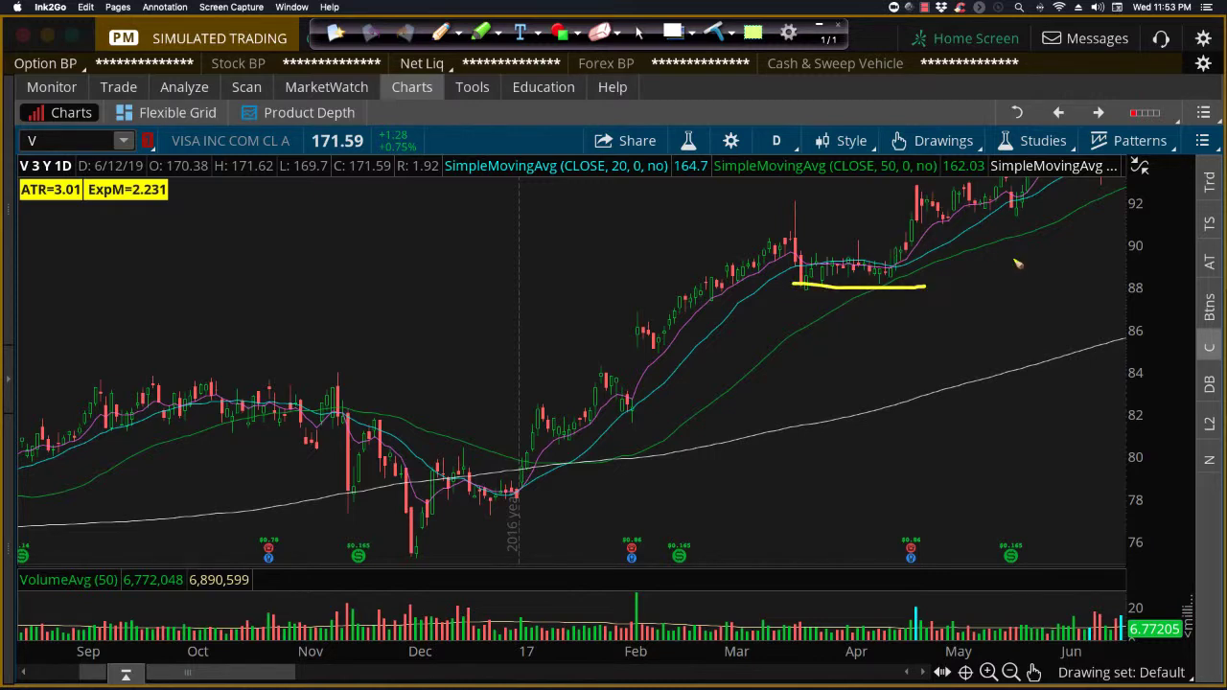
{"action": "key", "text": "Escape"}
Step: Circle the June and early-July 2017 lows and draw a support line at about 93 from the late-April high through both
{"action": "mouse_move", "coordinate": [1026, 350]}
{"action": "left_mouse_down"}
{"action": "mouse_move", "coordinate": [1016, 397]}
{"action": "mouse_move", "coordinate": [957, 437]}
{"action": "left_mouse_up"}
{"action": "key", "text": "p"}
{"action": "key", "text": "Delete"}
{"action": "mouse_move", "coordinate": [997, 370]}
{"action": "left_mouse_down"}
{"action": "mouse_move", "coordinate": [894, 378]}
{"action": "mouse_move", "coordinate": [883, 402]}
{"action": "mouse_move", "coordinate": [692, 424]}
{"action": "mouse_move", "coordinate": [687, 445]}
{"action": "left_mouse_up"}
{"action": "key", "text": "Escape"}
{"action": "key", "text": "p"}
{"action": "key", "text": "Escape"}
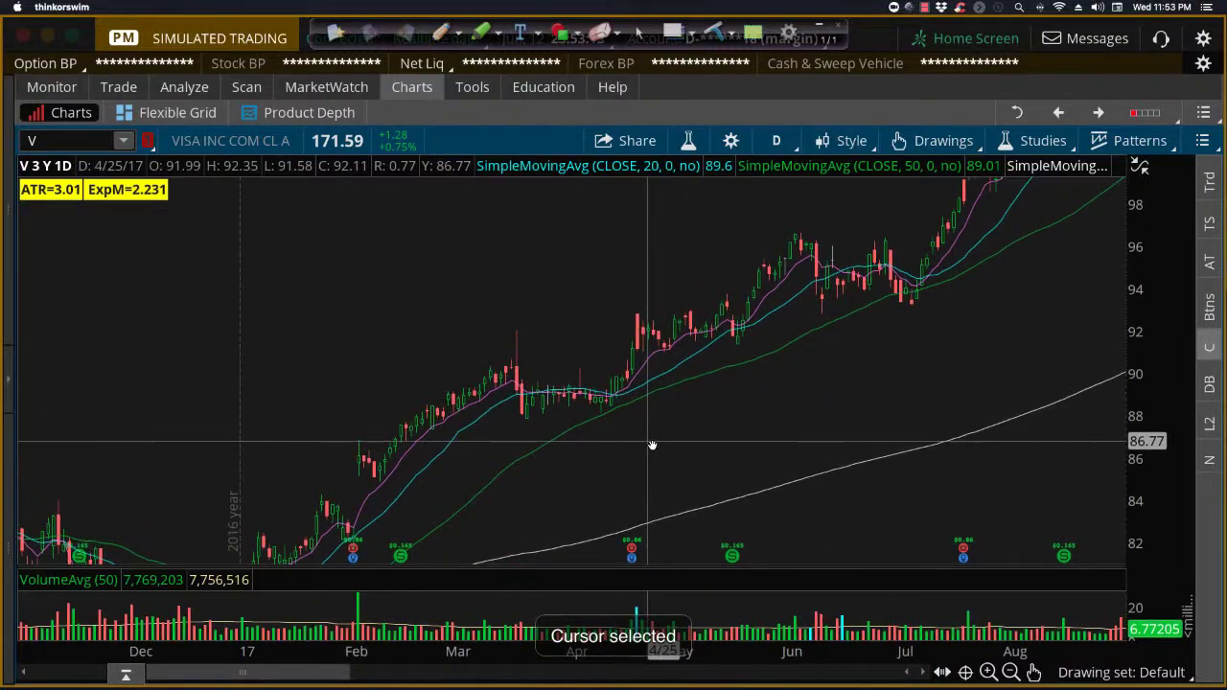
{"action": "key", "text": "p"}
{"action": "mouse_move", "coordinate": [827, 284]}
{"action": "left_mouse_down"}
{"action": "mouse_move", "coordinate": [811, 305]}
{"action": "mouse_move", "coordinate": [837, 299]}
{"action": "mouse_move", "coordinate": [831, 289]}
{"action": "left_mouse_up"}
{"action": "left_click_drag", "start_coordinate": [648, 307], "coordinate": [827, 307]}
{"action": "mouse_move", "coordinate": [928, 278]}
{"action": "left_mouse_down"}
{"action": "mouse_move", "coordinate": [913, 278]}
{"action": "mouse_move", "coordinate": [894, 309]}
{"action": "mouse_move", "coordinate": [930, 300]}
{"action": "left_mouse_up"}
{"action": "left_click_drag", "start_coordinate": [830, 308], "coordinate": [924, 307]}
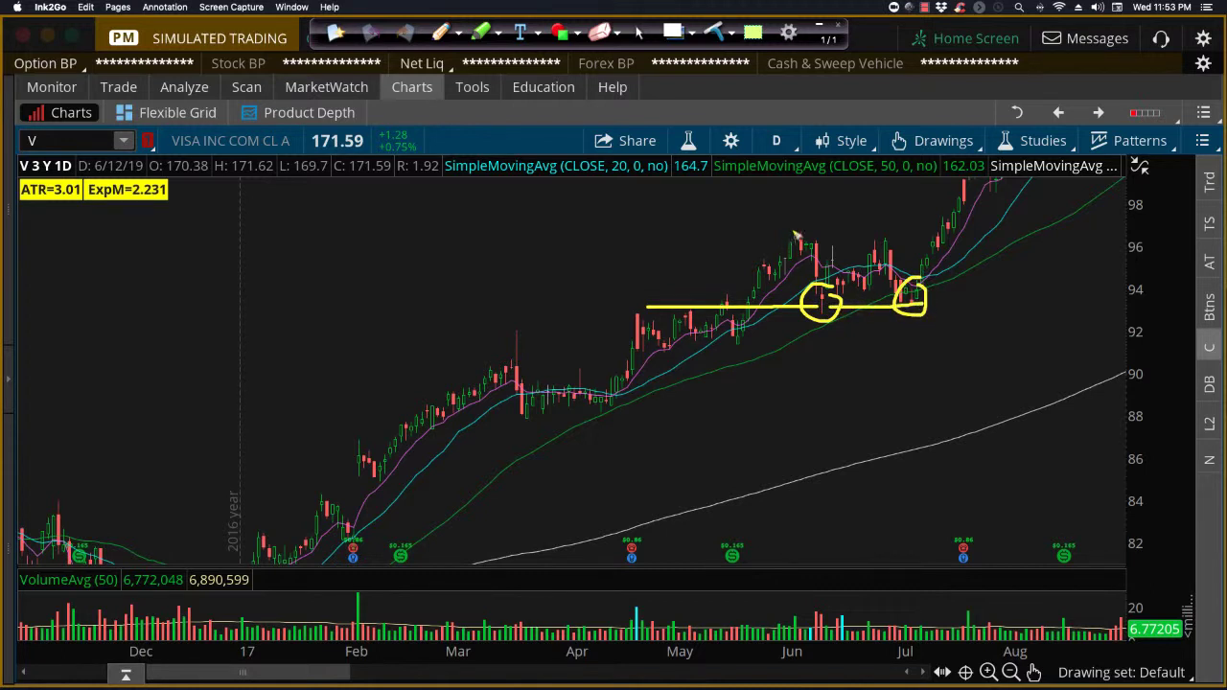
Step: Circle the early-June 2017 swing high, then the July rally candles near 100, clearing the ink after each
{"action": "mouse_move", "coordinate": [799, 230]}
{"action": "left_mouse_down"}
{"action": "mouse_move", "coordinate": [787, 240]}
{"action": "mouse_move", "coordinate": [807, 247]}
{"action": "mouse_move", "coordinate": [804, 234]}
{"action": "left_mouse_up"}
{"action": "key", "text": "super+k"}
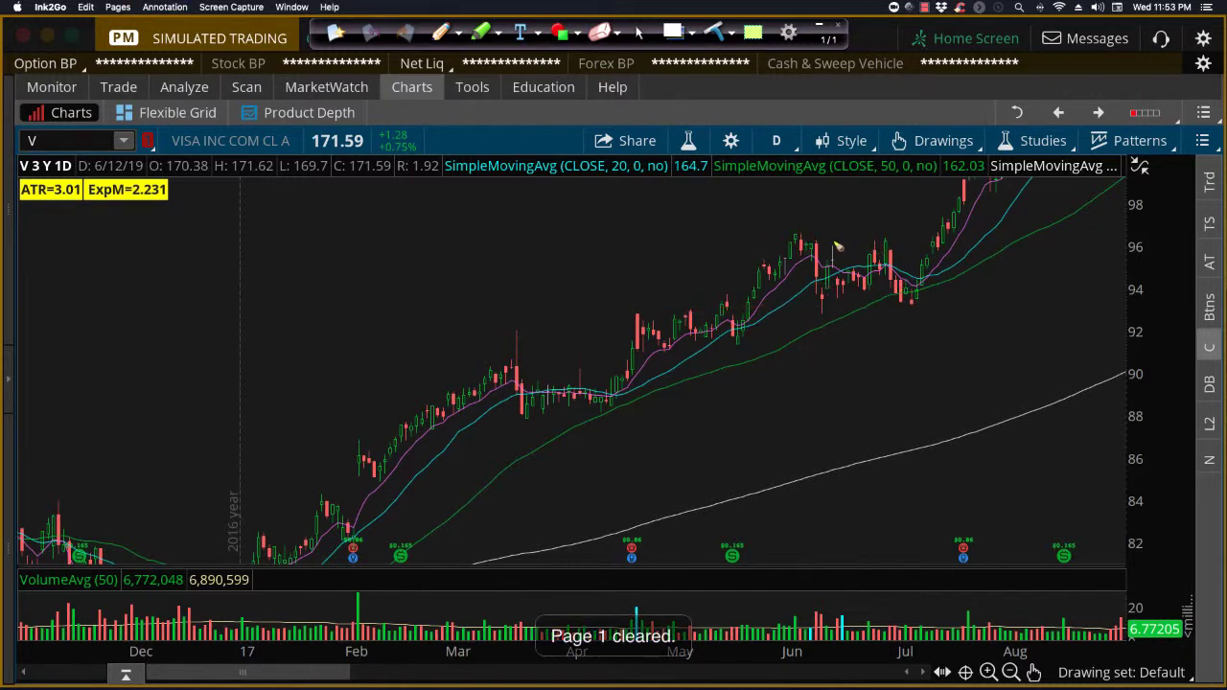
{"action": "left_click_drag", "start_coordinate": [1155, 290], "coordinate": [1156, 350]}
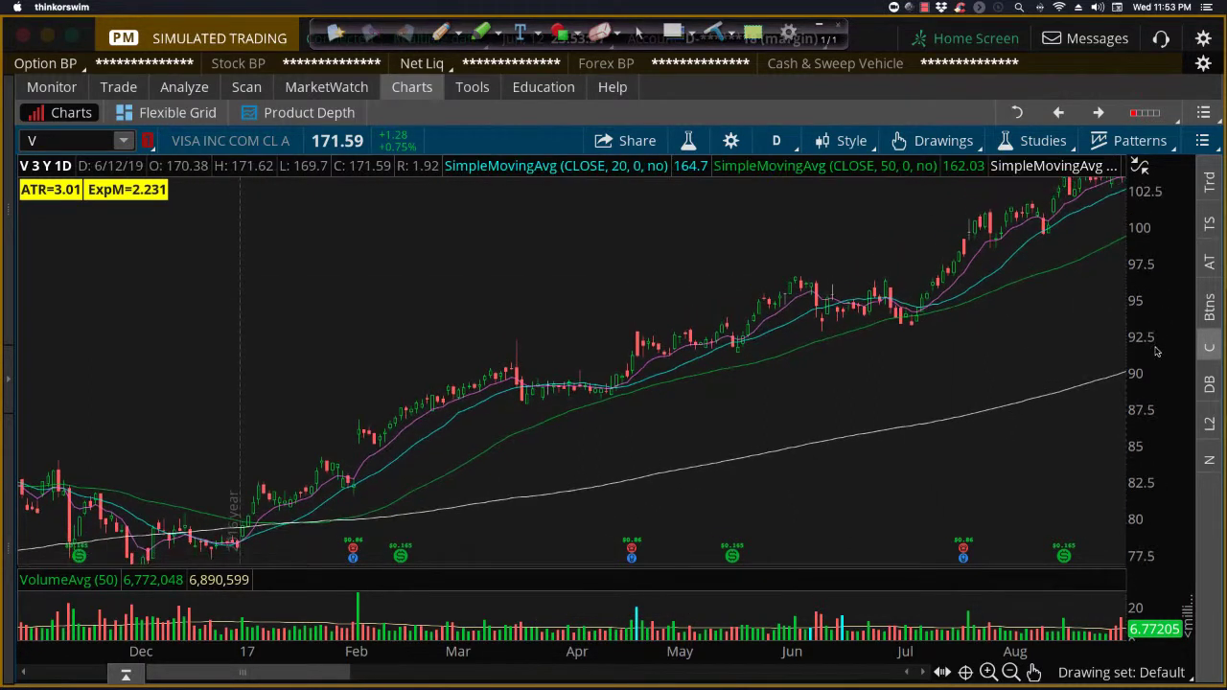
{"action": "key", "text": "super+p"}
{"action": "mouse_move", "coordinate": [972, 211]}
{"action": "left_mouse_down"}
{"action": "mouse_move", "coordinate": [958, 226]}
{"action": "mouse_move", "coordinate": [964, 251]}
{"action": "mouse_move", "coordinate": [979, 245]}
{"action": "mouse_move", "coordinate": [976, 213]}
{"action": "left_mouse_up"}
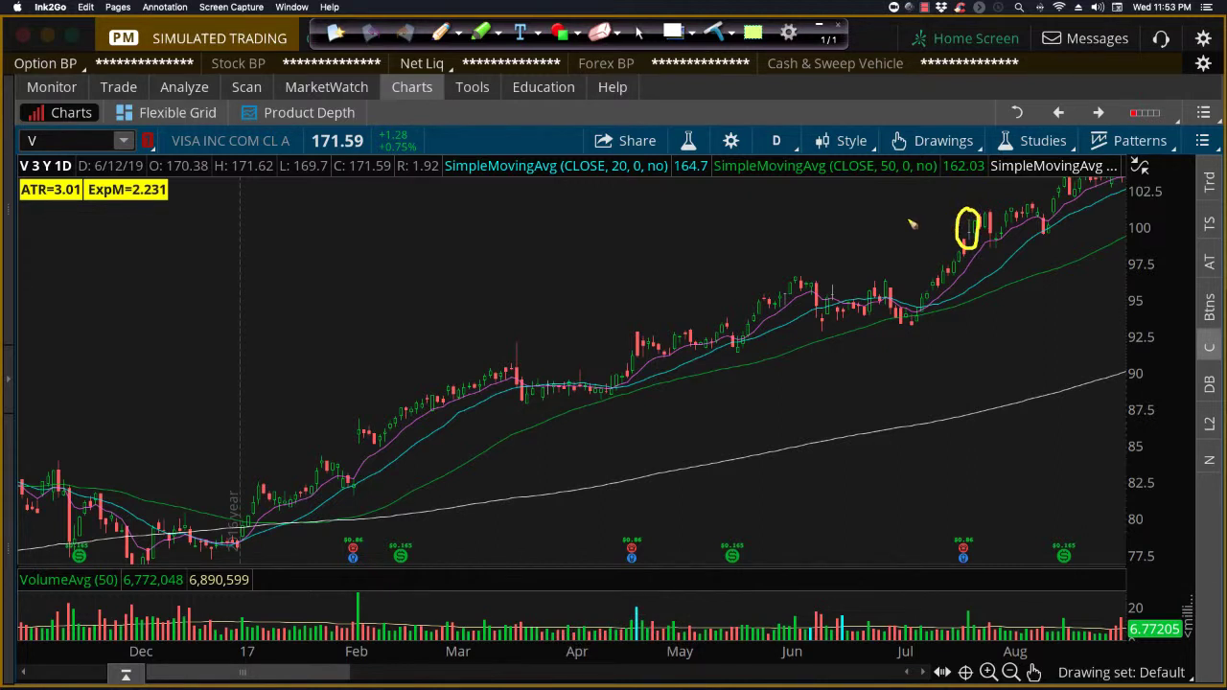
{"action": "key", "text": "super+shift+c"}
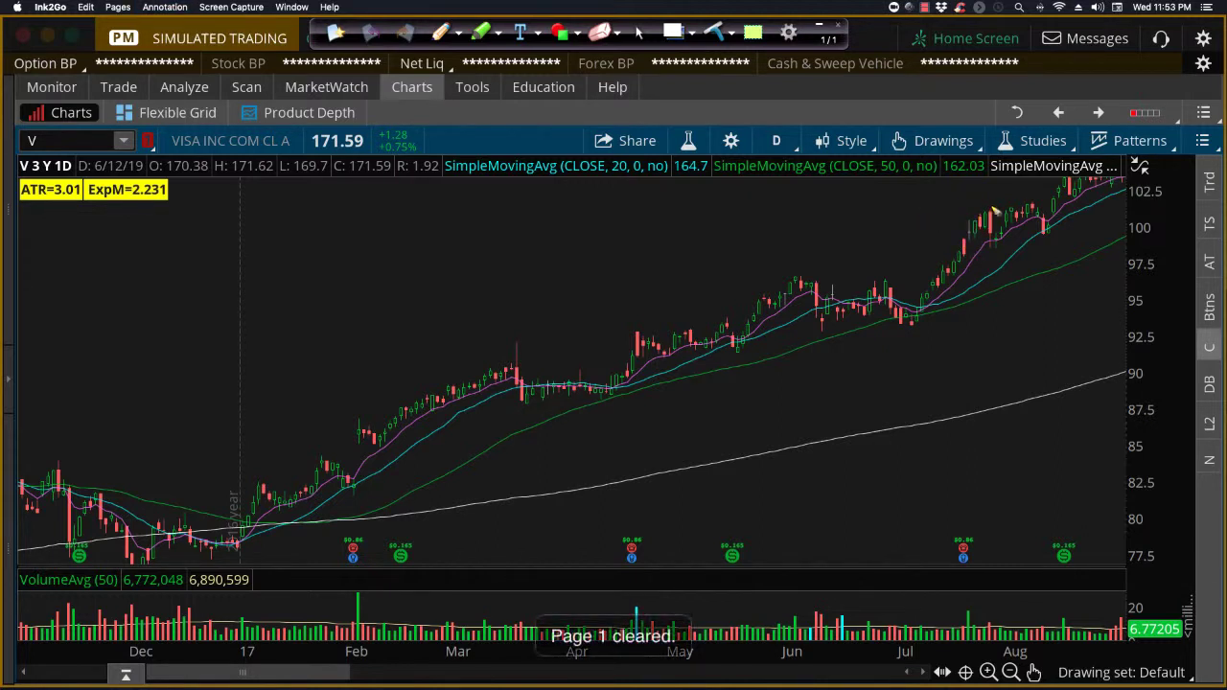
Step: Circle the late-July high with its pullback, then mark the early-August swing low near 100, clearing each markup and leaving the pen
{"action": "mouse_move", "coordinate": [1000, 206]}
{"action": "left_mouse_down"}
{"action": "mouse_move", "coordinate": [979, 211]}
{"action": "mouse_move", "coordinate": [974, 264]}
{"action": "mouse_move", "coordinate": [997, 203]}
{"action": "left_mouse_up"}
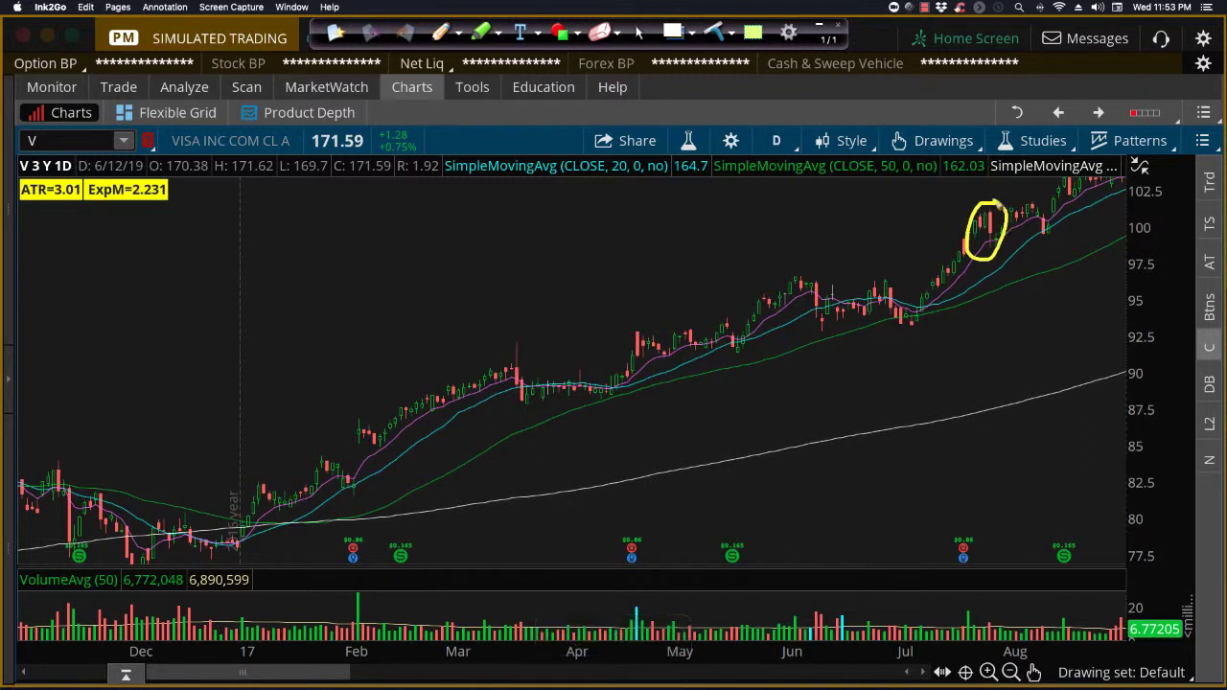
{"action": "key", "text": "super+shift+c"}
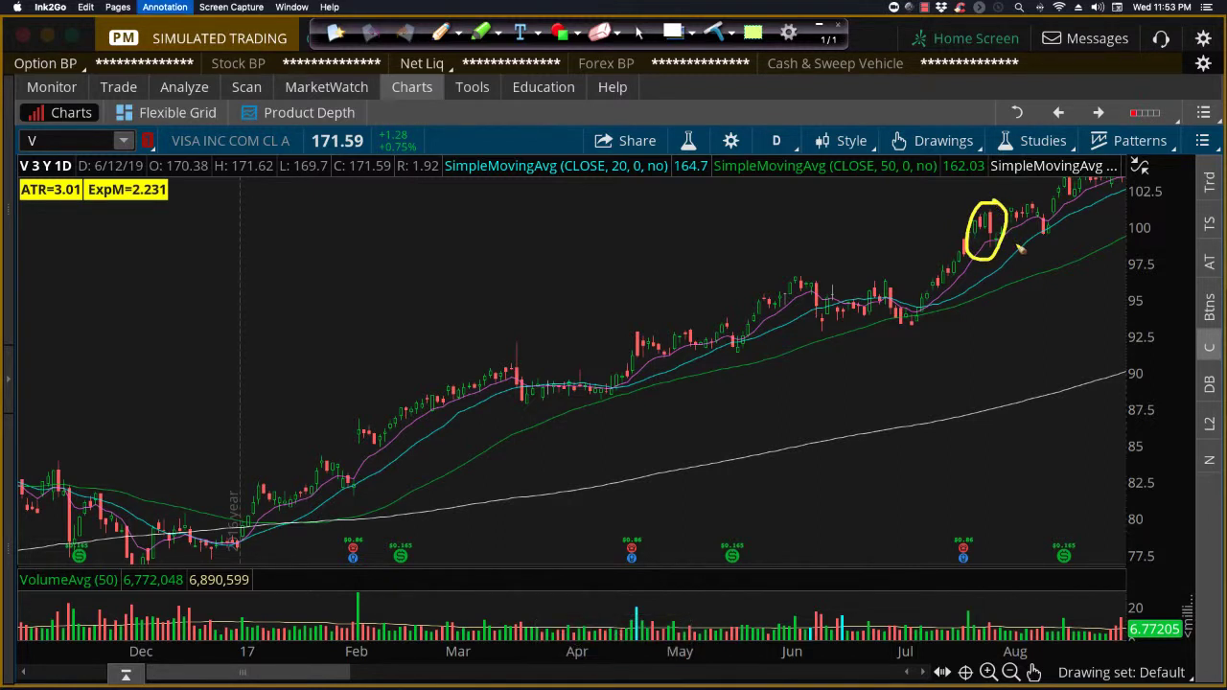
{"action": "mouse_move", "coordinate": [1007, 234]}
{"action": "left_mouse_down"}
{"action": "mouse_move", "coordinate": [978, 245]}
{"action": "mouse_move", "coordinate": [1005, 227]}
{"action": "mouse_move", "coordinate": [1059, 240]}
{"action": "mouse_move", "coordinate": [1055, 225]}
{"action": "left_mouse_up"}
{"action": "key", "text": "super+shift+c"}
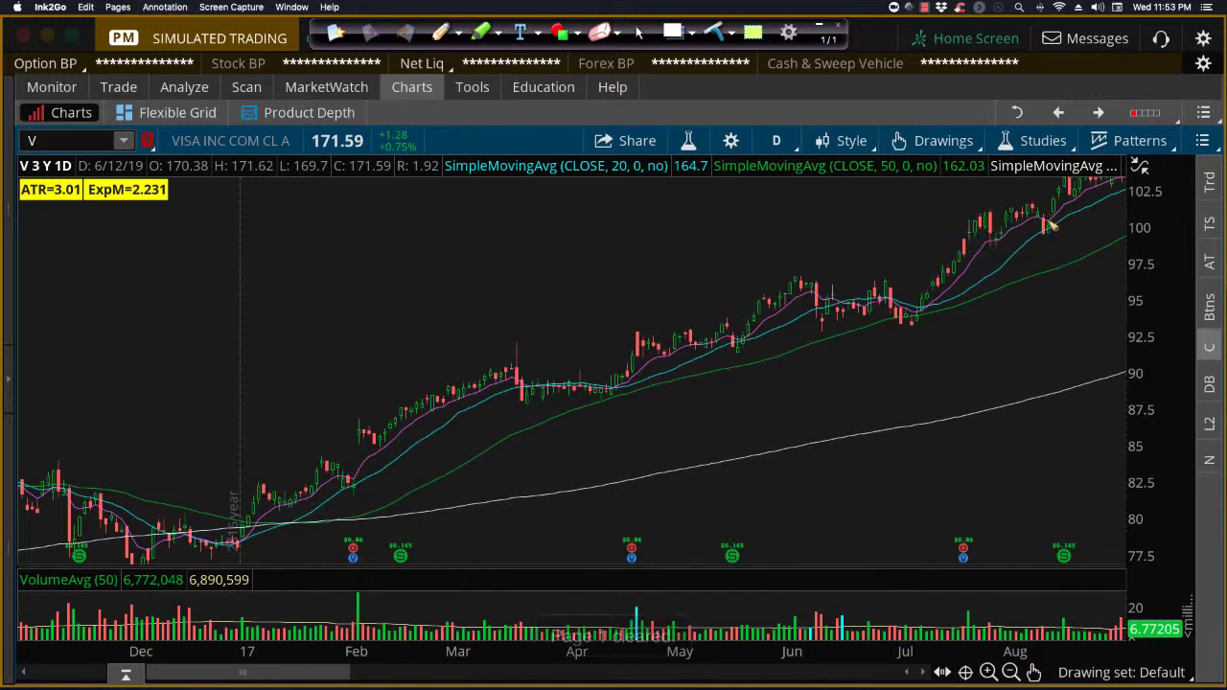
{"action": "key", "text": "Escape"}
Step: Circle the late-September 2017 pullback low near 103, then clear the ink and leave the pen
{"action": "left_click_drag", "start_coordinate": [1083, 288], "coordinate": [870, 351]}
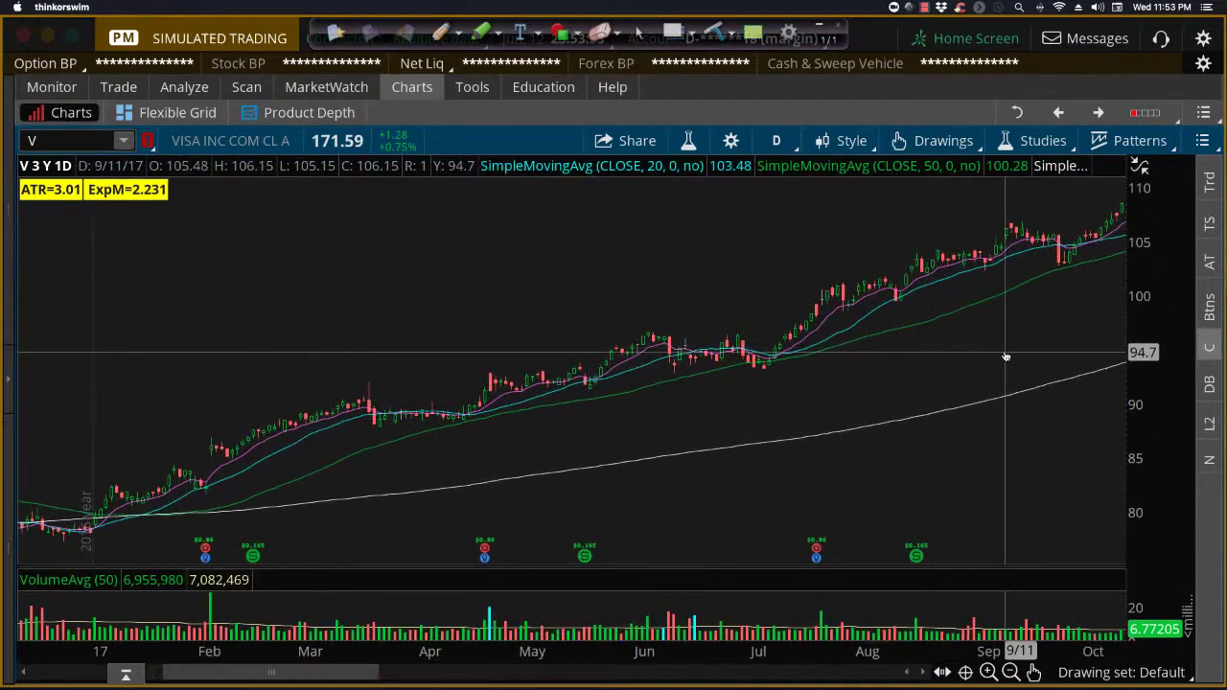
{"action": "left_click_drag", "start_coordinate": [1003, 357], "coordinate": [915, 362]}
{"action": "left_click_drag", "start_coordinate": [1148, 270], "coordinate": [1150, 229]}
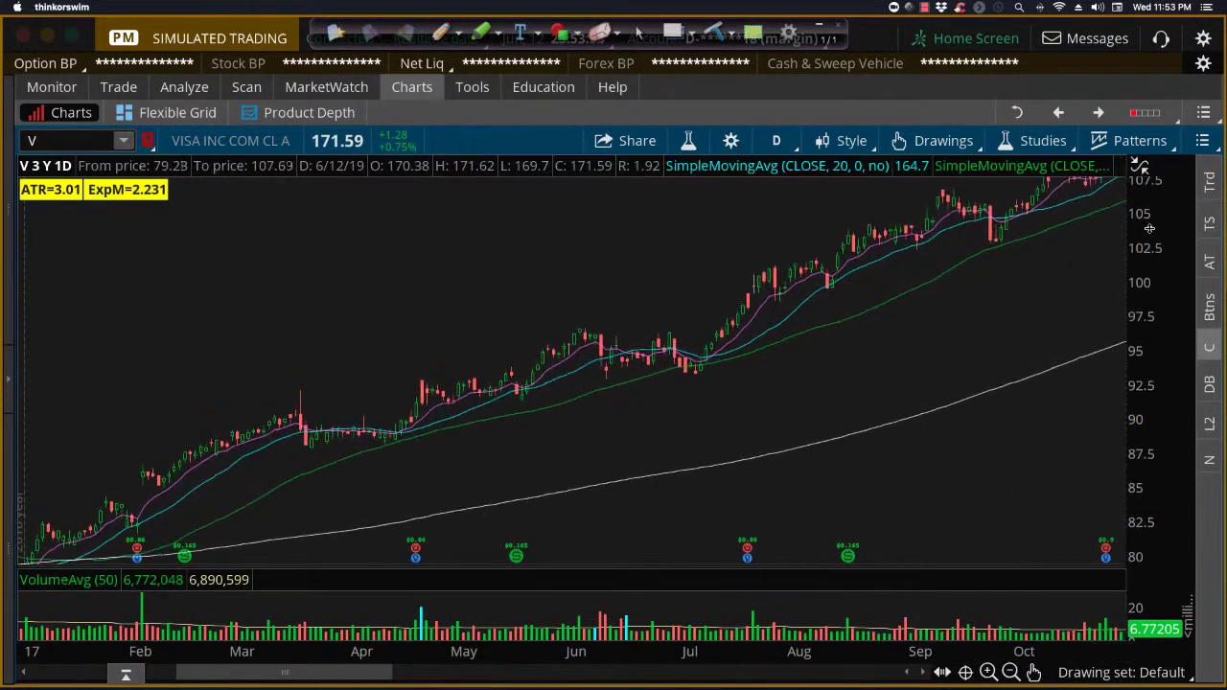
{"action": "key", "text": "super+shift+p"}
{"action": "mouse_move", "coordinate": [1010, 215]}
{"action": "left_mouse_down"}
{"action": "mouse_move", "coordinate": [990, 224]}
{"action": "mouse_move", "coordinate": [1003, 253]}
{"action": "mouse_move", "coordinate": [1020, 216]}
{"action": "mouse_move", "coordinate": [1002, 215]}
{"action": "left_mouse_up"}
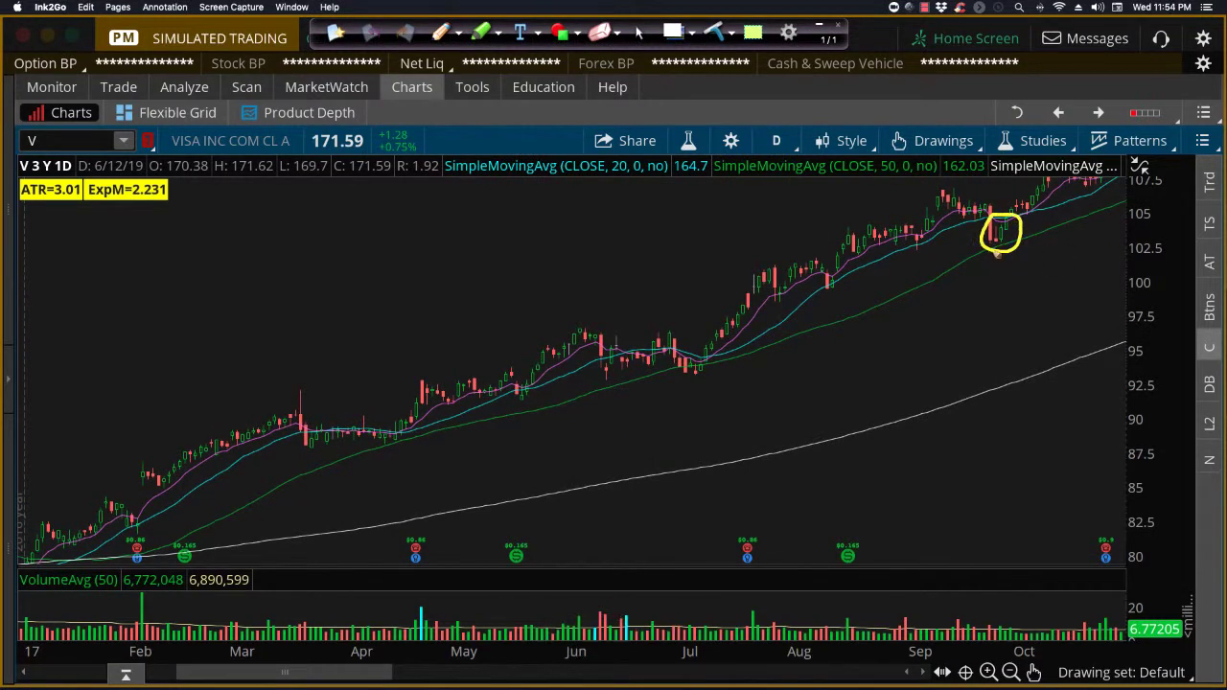
{"action": "key", "text": "super+k"}
{"action": "key", "text": "super+shift+c"}
Step: Circle the mid-October 2017 high near 109 and mark the early-November high near 113, then clear the ink and leave the pen
{"action": "left_click_drag", "start_coordinate": [1086, 275], "coordinate": [993, 353]}
{"action": "mouse_move", "coordinate": [998, 240]}
{"action": "left_mouse_down"}
{"action": "mouse_move", "coordinate": [976, 251]}
{"action": "mouse_move", "coordinate": [1007, 261]}
{"action": "mouse_move", "coordinate": [1007, 240]}
{"action": "left_mouse_up"}
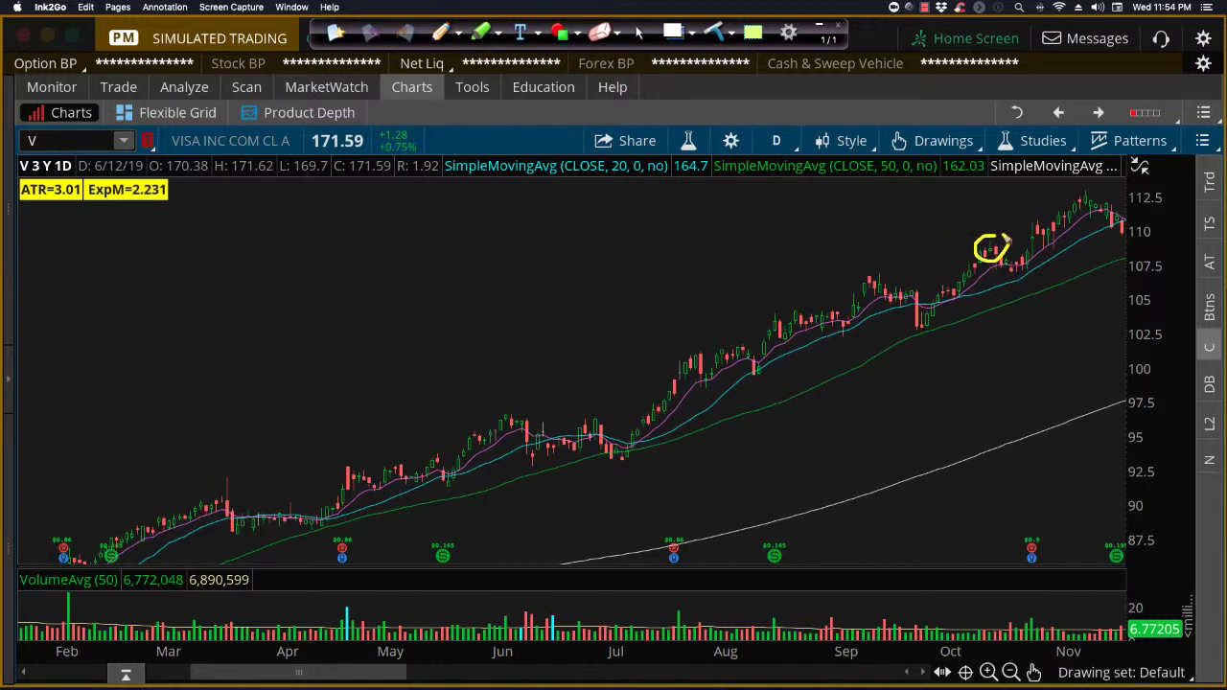
{"action": "mouse_move", "coordinate": [1092, 188]}
{"action": "left_mouse_down"}
{"action": "mouse_move", "coordinate": [1066, 201]}
{"action": "mouse_move", "coordinate": [1105, 206]}
{"action": "mouse_move", "coordinate": [1102, 188]}
{"action": "left_mouse_up"}
{"action": "key", "text": "Escape"}
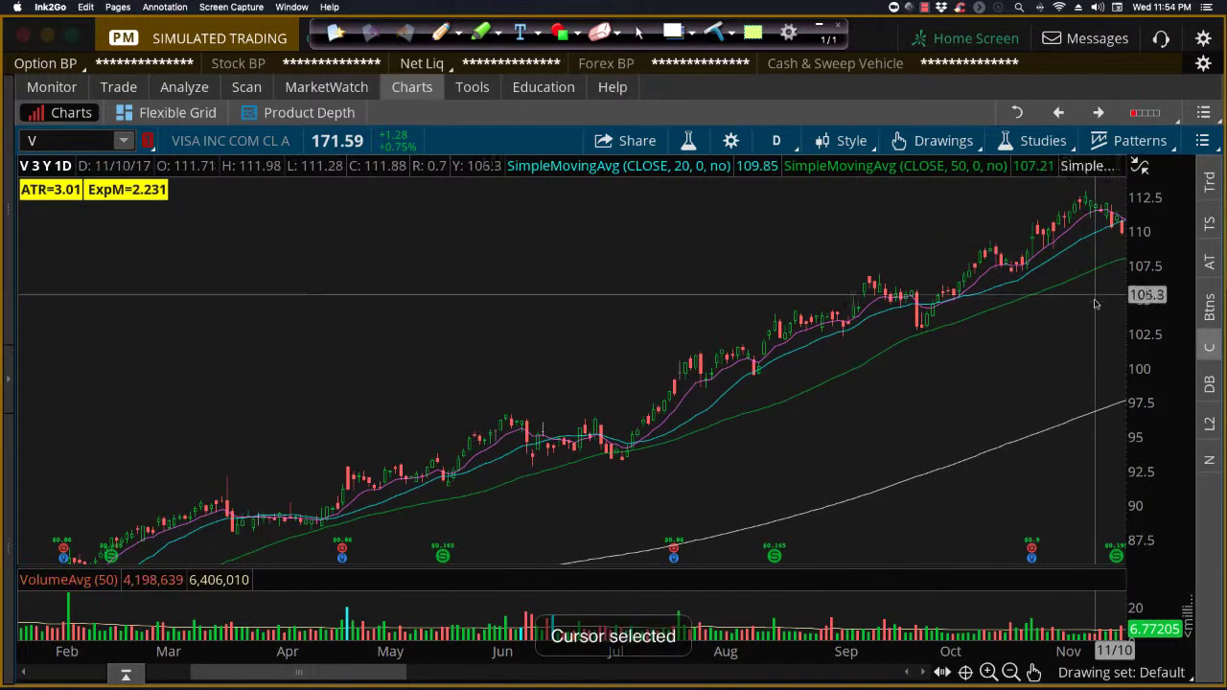
Step: Circle the early-December 2017 low near 107 and mark the late-January 2018 high, then clear the ink and leave the pen
{"action": "left_click_drag", "start_coordinate": [1051, 353], "coordinate": [1001, 358]}
{"action": "scroll", "coordinate": [1001, 359], "scroll_direction": "right", "scroll_amount": 5}
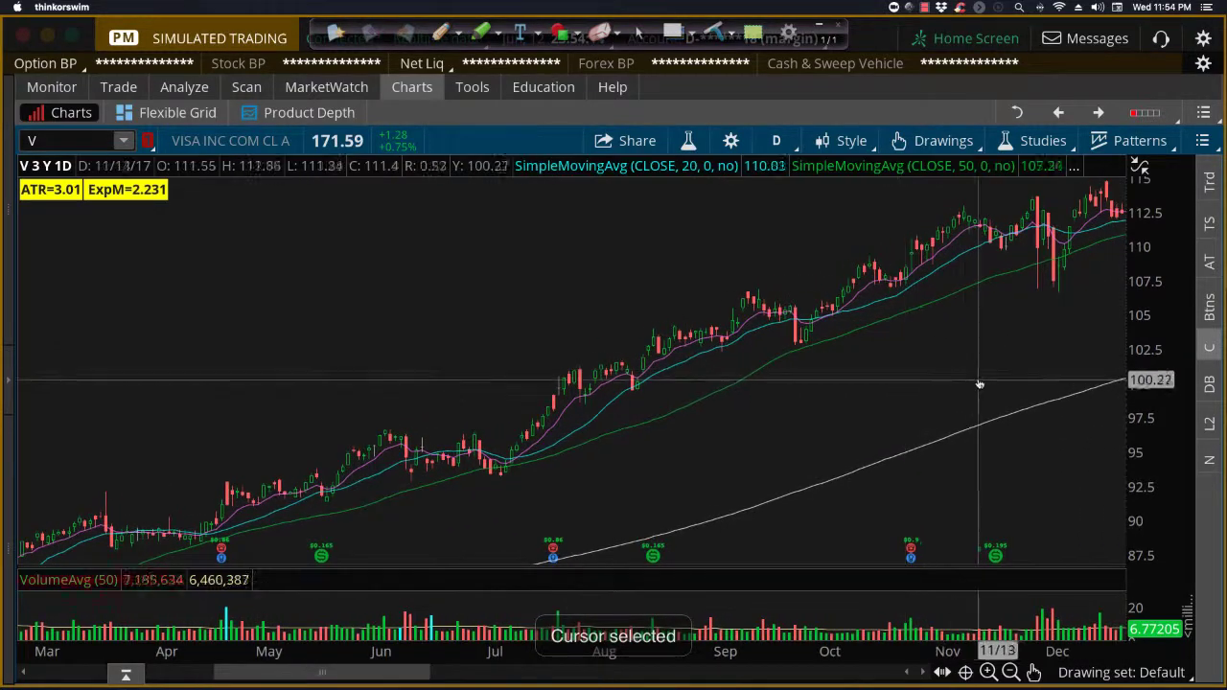
{"action": "left_click_drag", "start_coordinate": [1017, 388], "coordinate": [996, 437]}
{"action": "left_click_drag", "start_coordinate": [1187, 282], "coordinate": [1180, 345]}
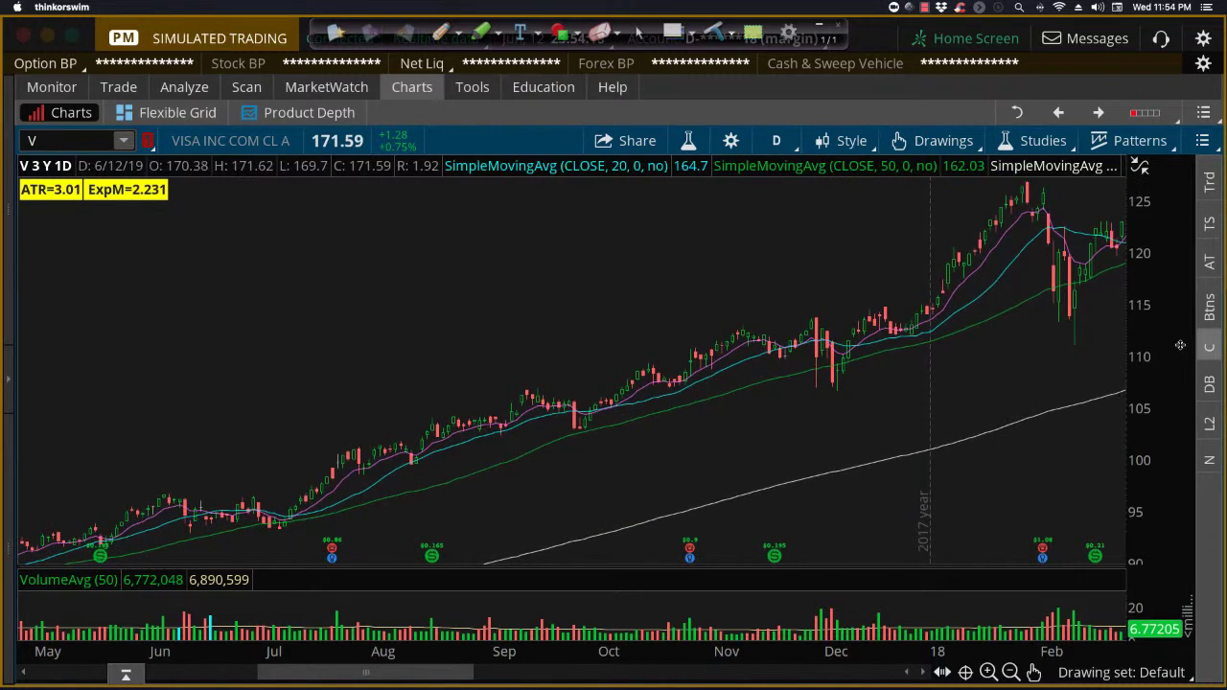
{"action": "key", "text": "ctrl+shift+p"}
{"action": "mouse_move", "coordinate": [843, 359]}
{"action": "left_mouse_down"}
{"action": "mouse_move", "coordinate": [821, 383]}
{"action": "mouse_move", "coordinate": [851, 357]}
{"action": "left_mouse_up"}
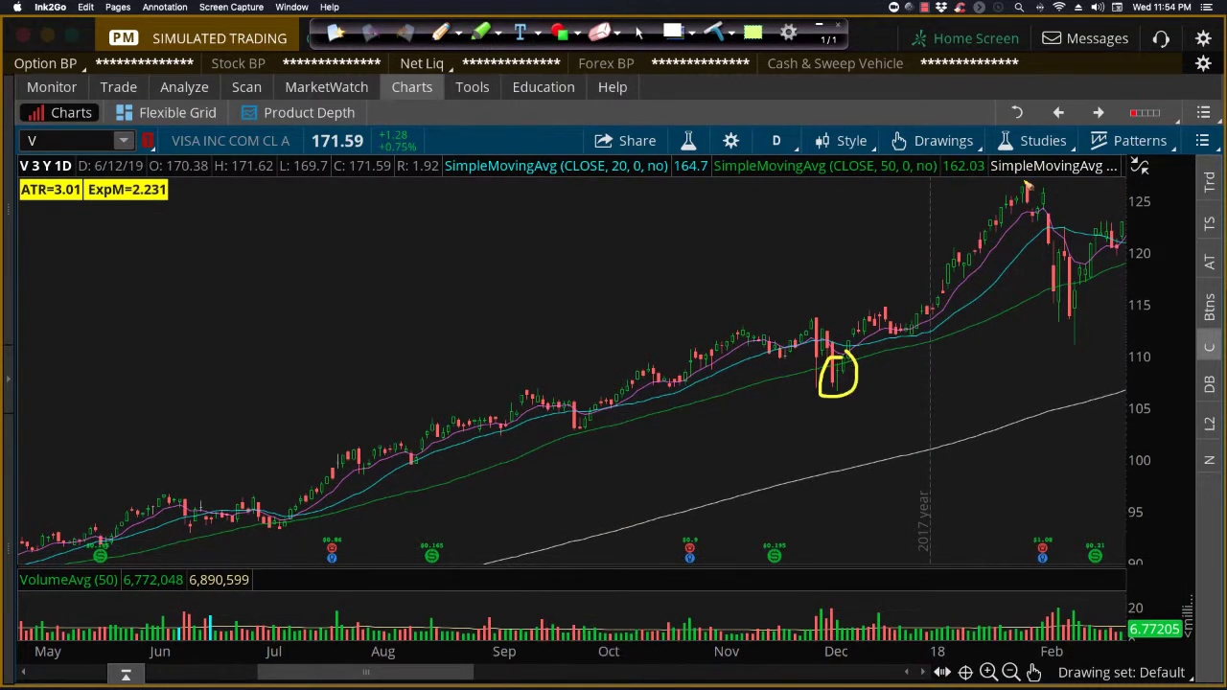
{"action": "mouse_move", "coordinate": [1029, 182]}
{"action": "left_mouse_down"}
{"action": "mouse_move", "coordinate": [1005, 191]}
{"action": "mouse_move", "coordinate": [1020, 220]}
{"action": "mouse_move", "coordinate": [1049, 182]}
{"action": "mouse_move", "coordinate": [1009, 183]}
{"action": "left_mouse_up"}
{"action": "key", "text": "Delete"}
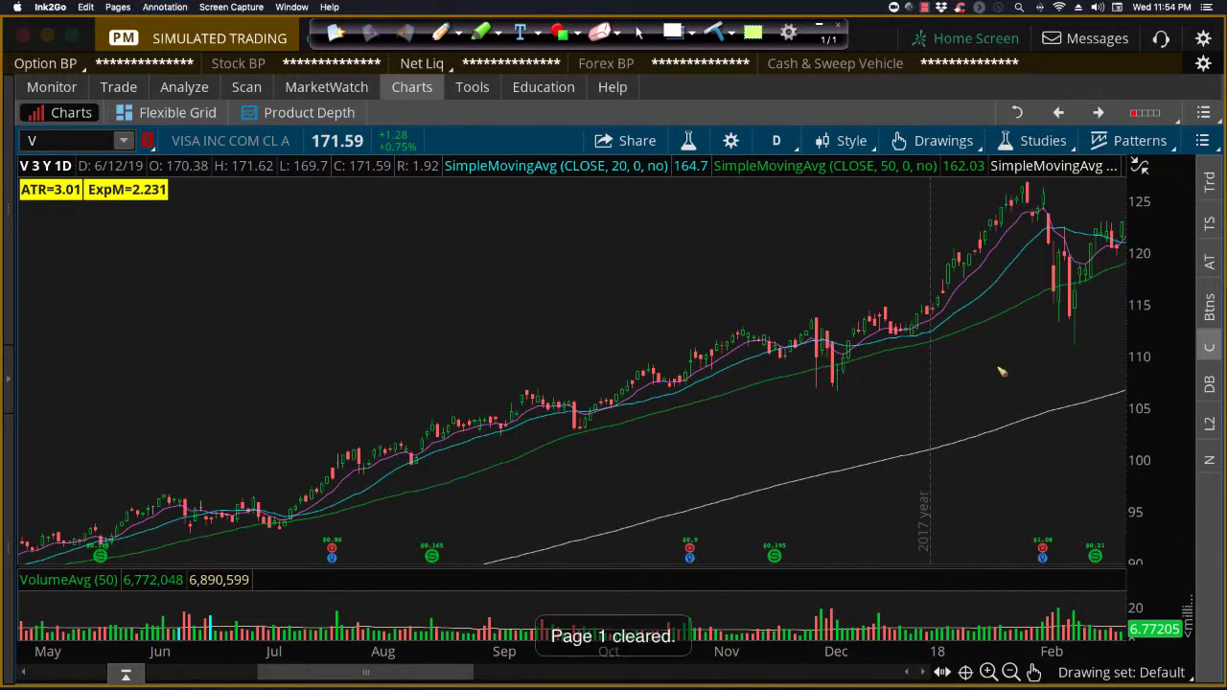
{"action": "key", "text": "Escape"}
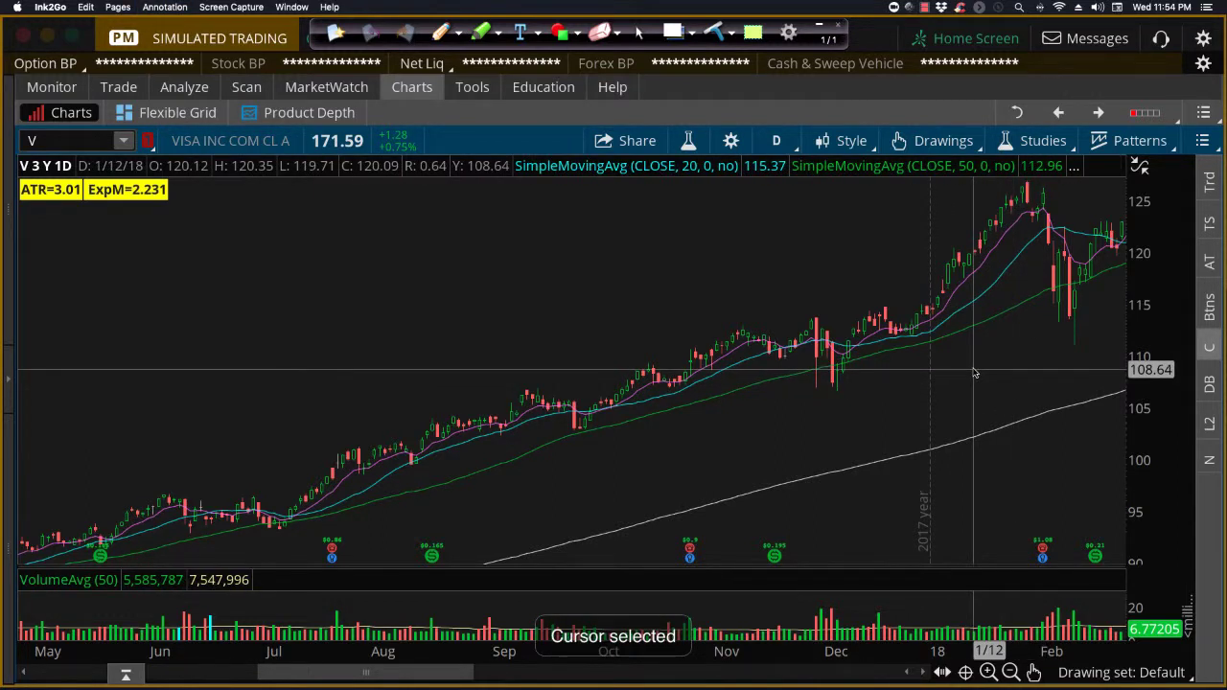